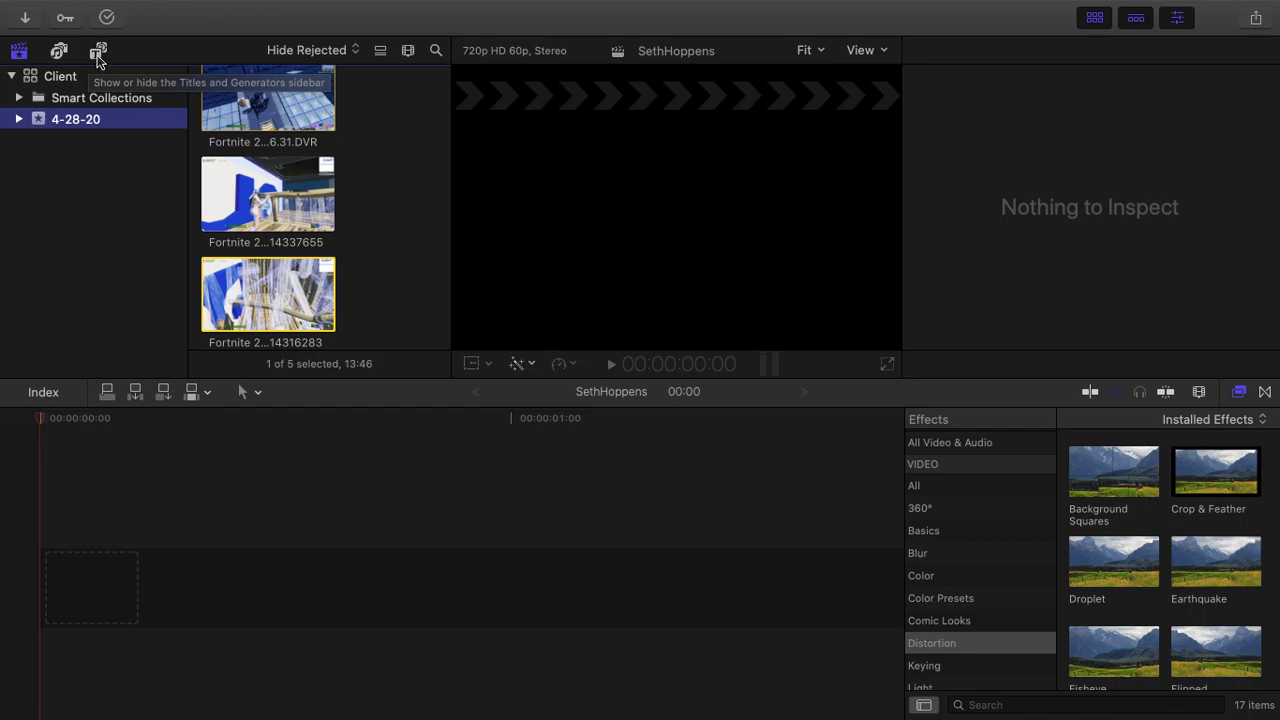
- Show the Titles and Generators browser, listing 3D titles such as Basic 3D and Custom 3D
left_click(97, 55)
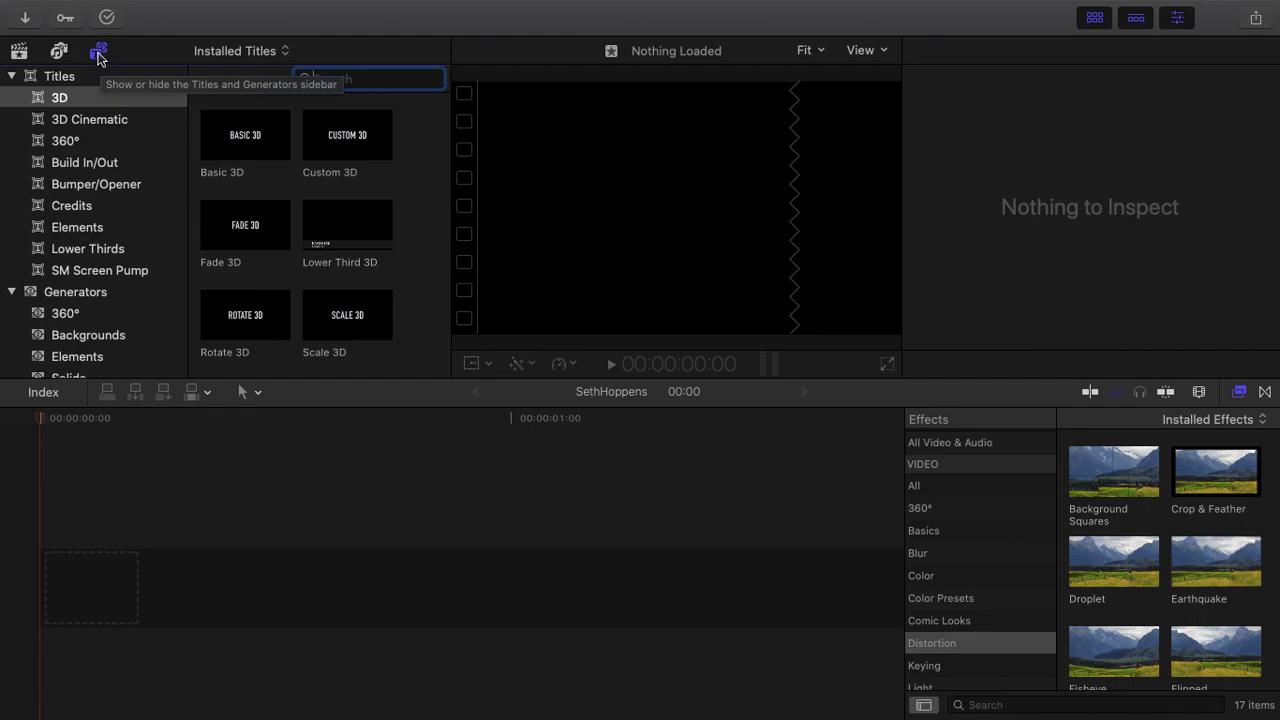
left_click(81, 117)
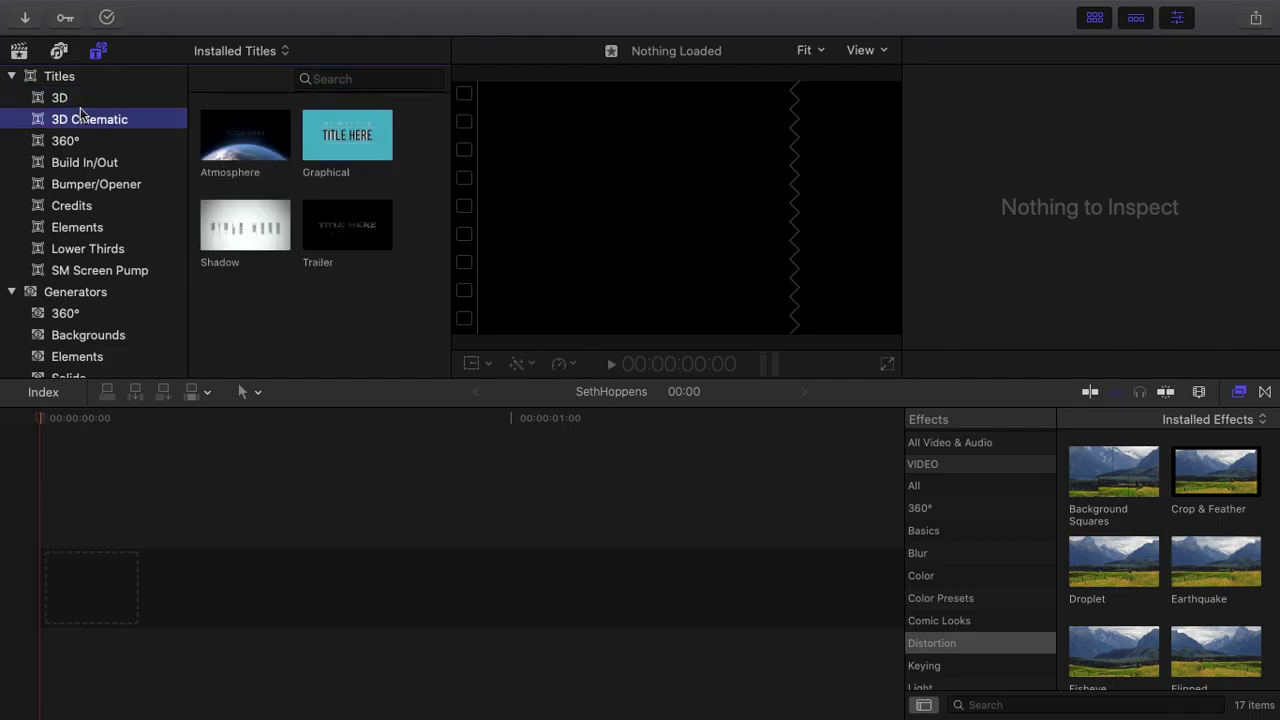
left_click(80, 100)
left_click(246, 138)
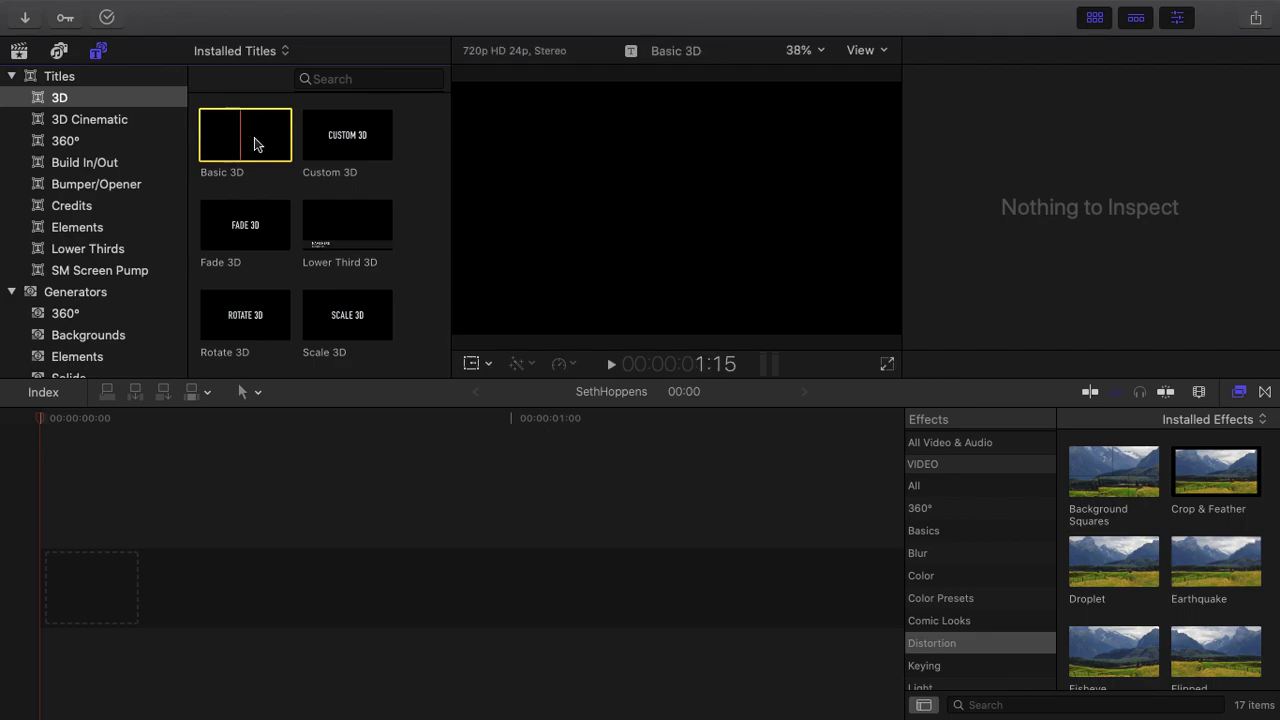
left_click(143, 122)
left_click(282, 148)
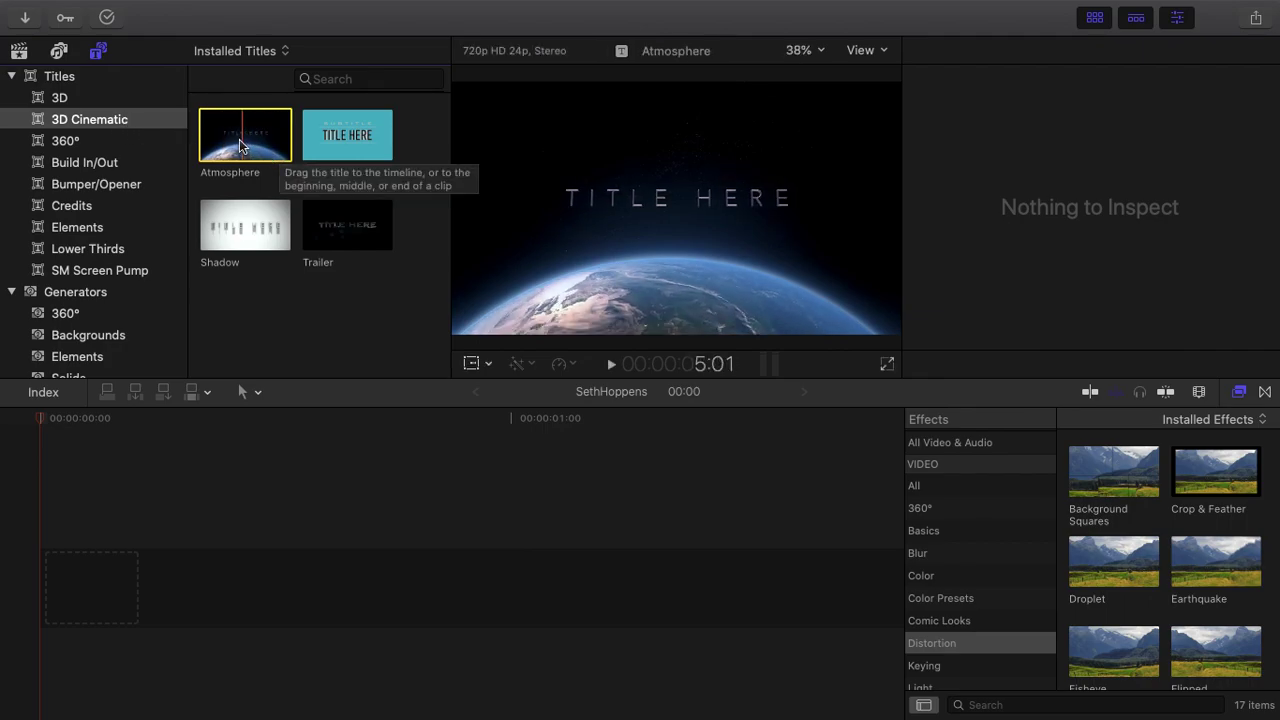
left_click(145, 142)
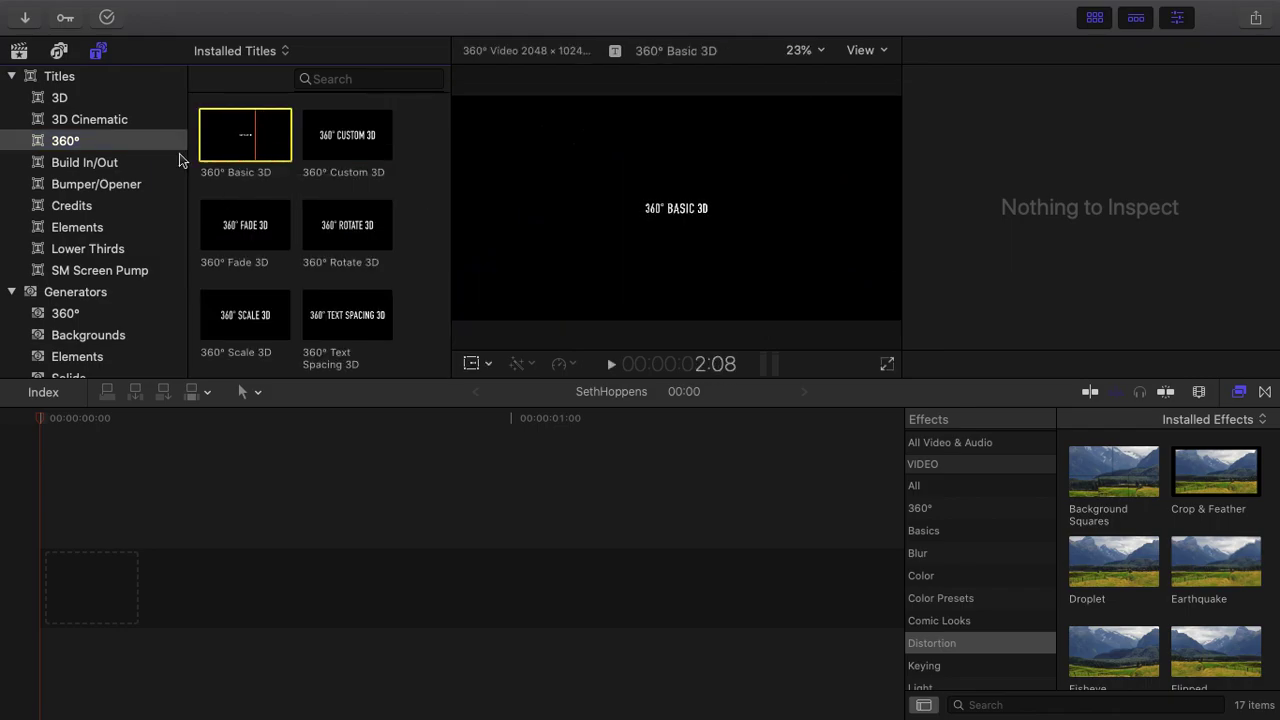
left_click(134, 166)
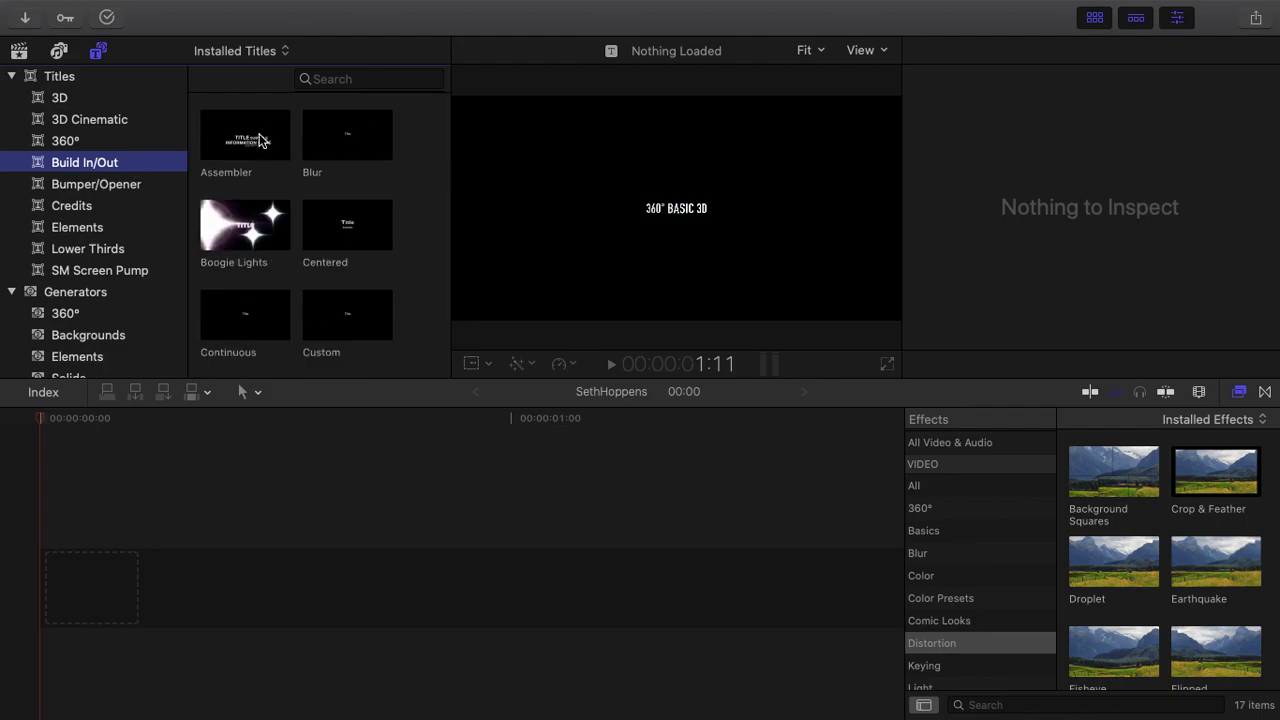
left_click(268, 139)
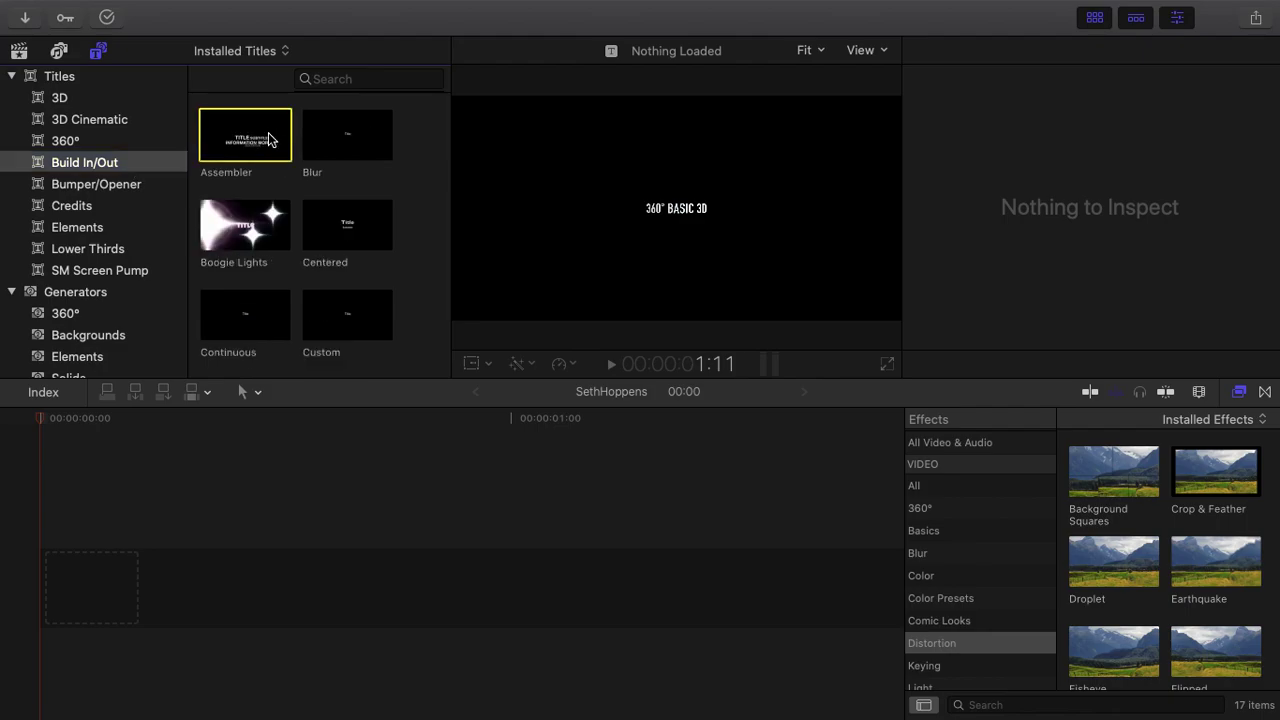
left_click(78, 189)
left_click(78, 189)
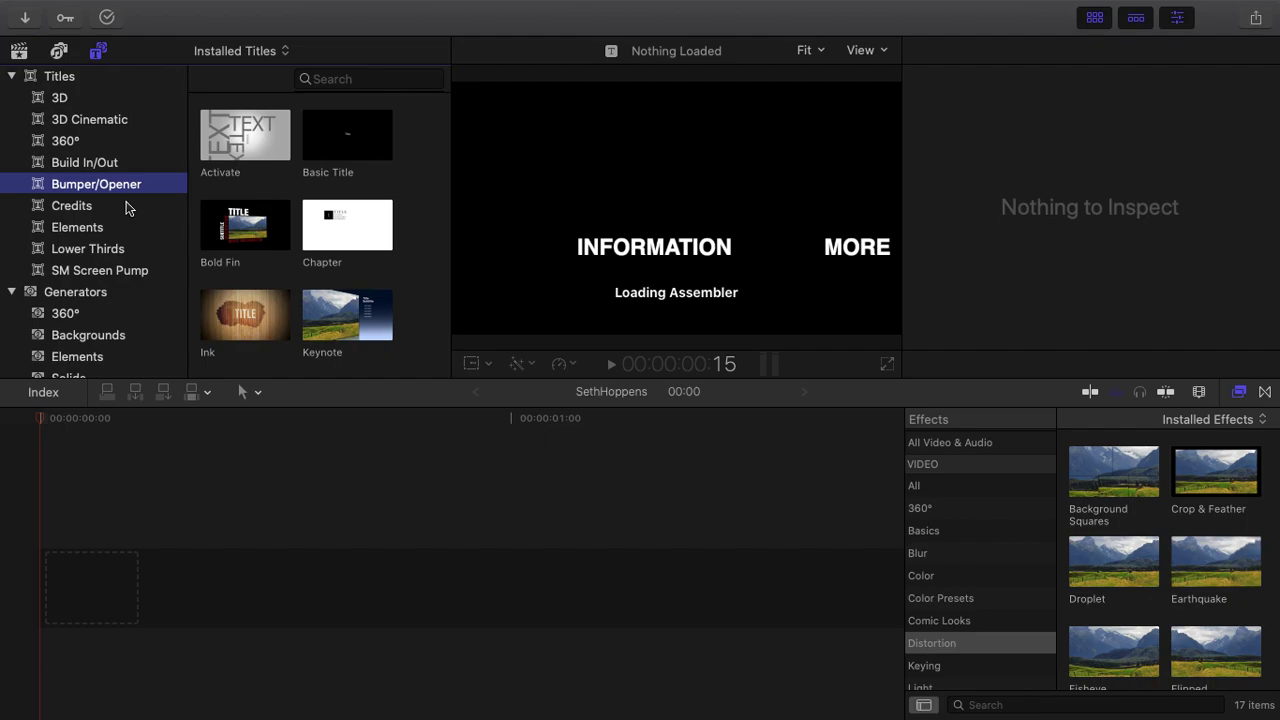
left_click(126, 206)
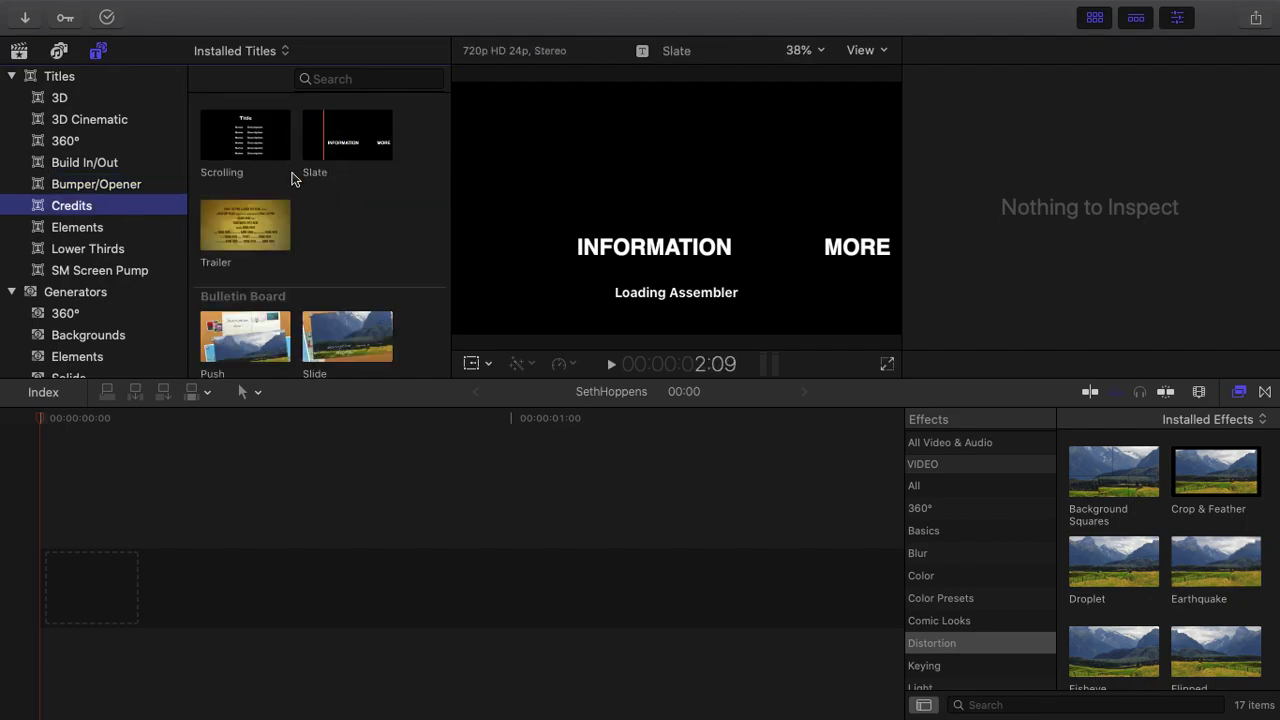
left_click(238, 233)
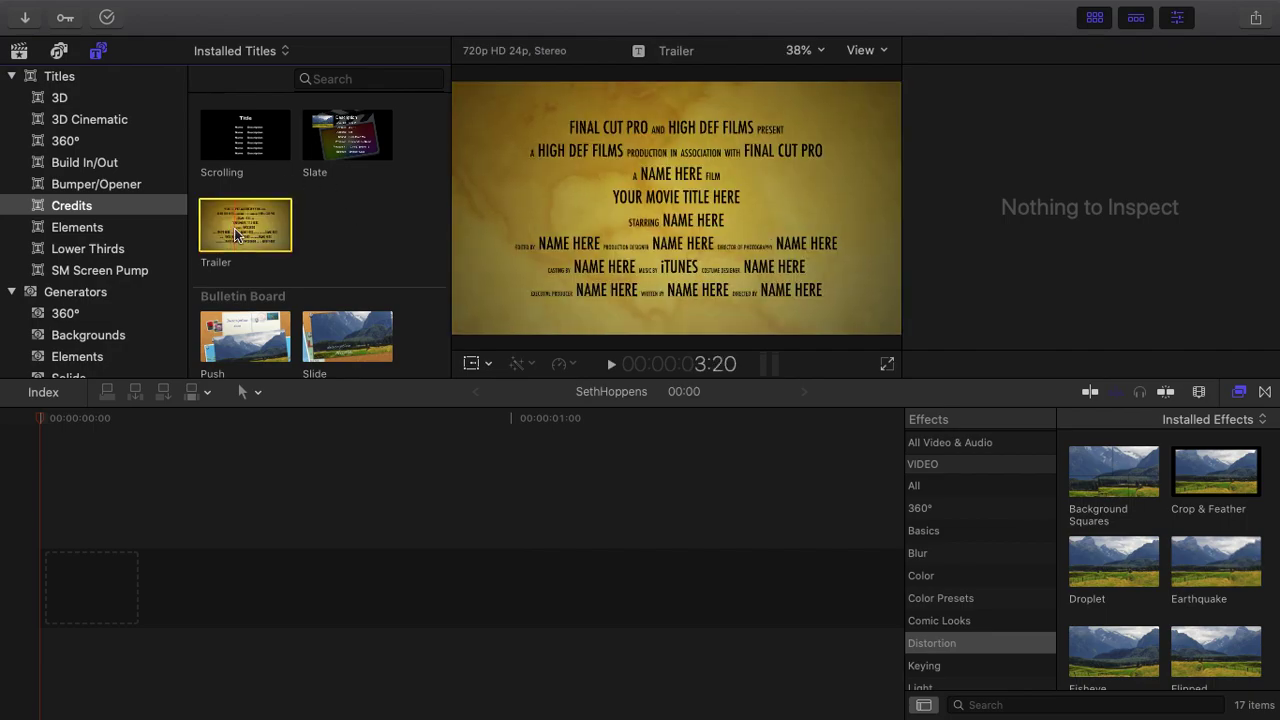
scroll(260, 288, "down", 3)
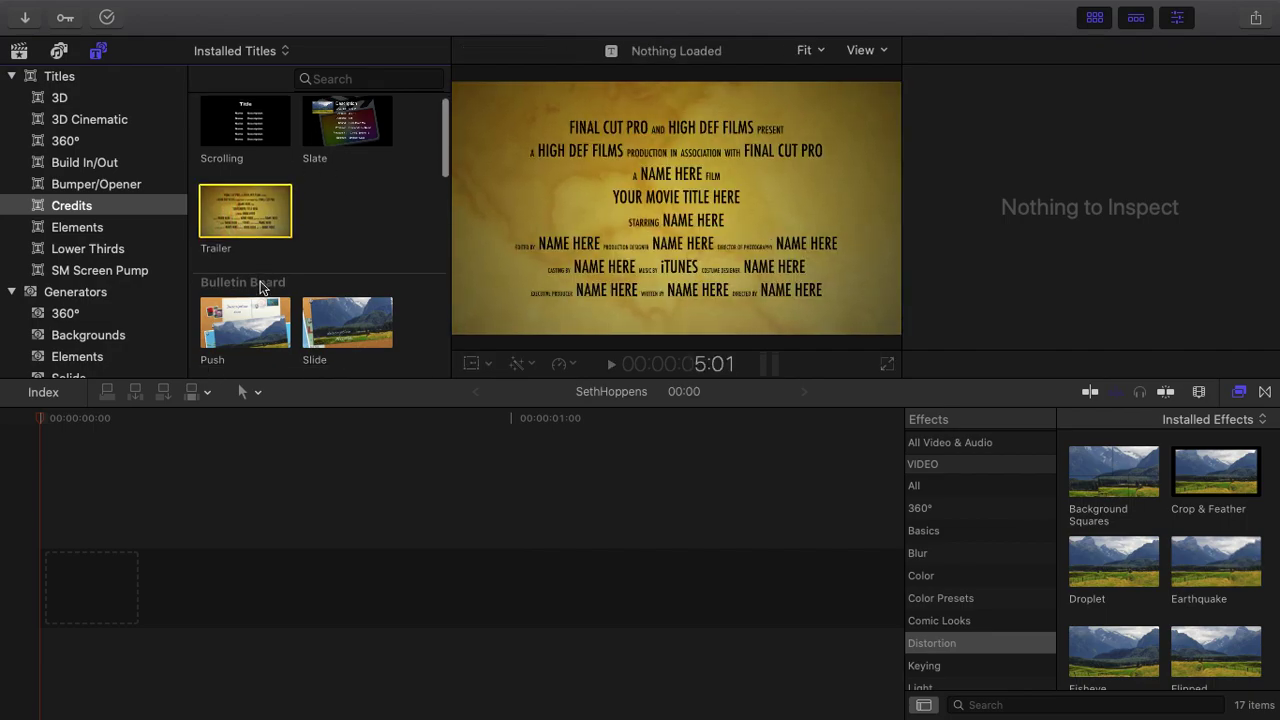
scroll(270, 250, "down", 3)
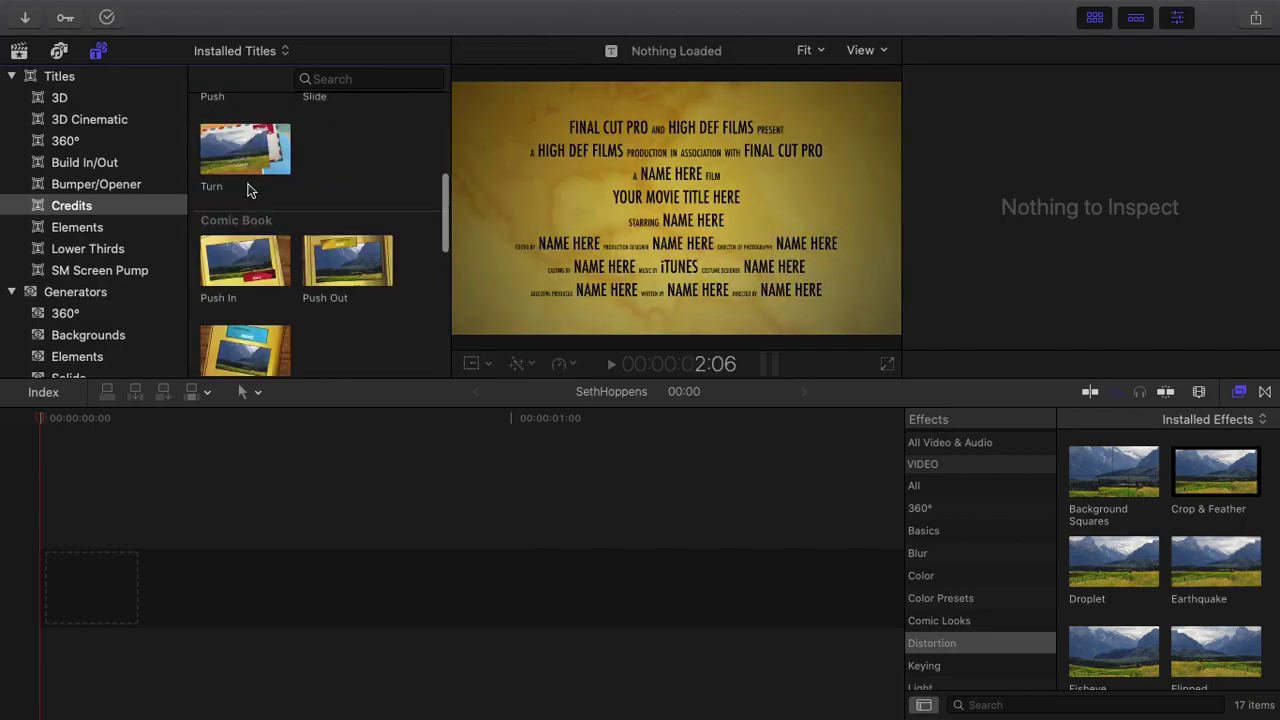
scroll(260, 270, "down", 2)
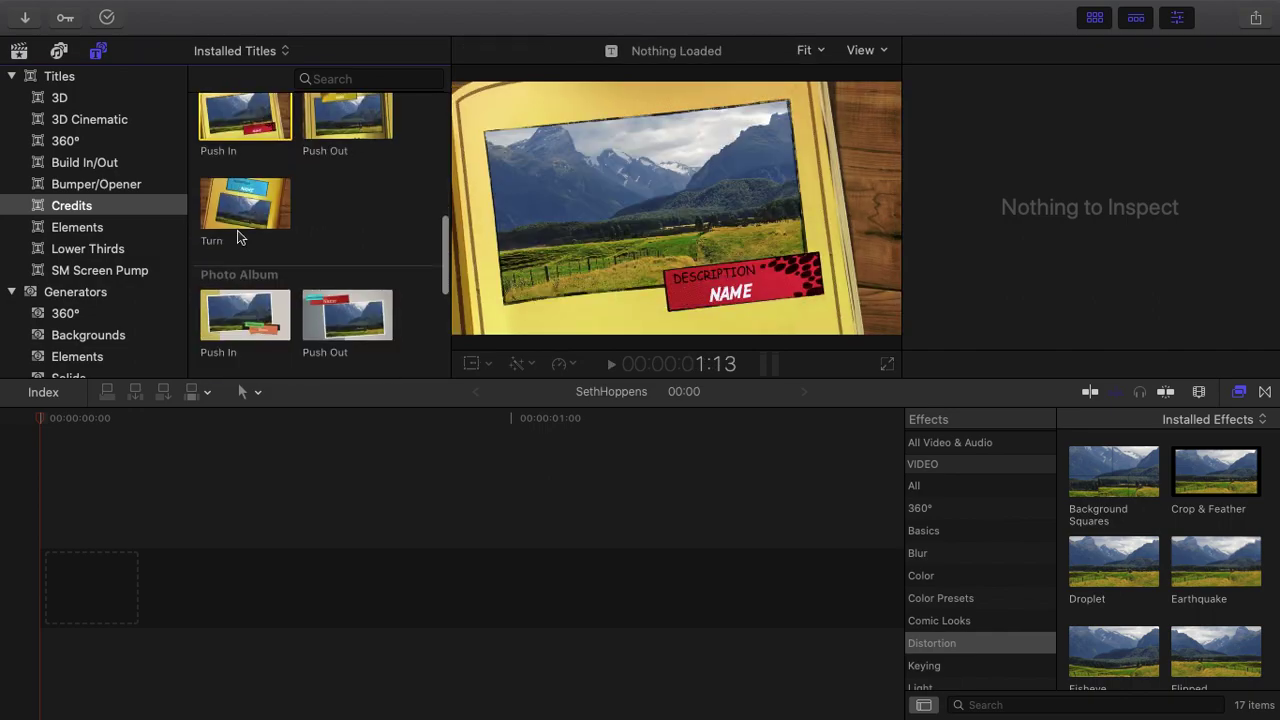
scroll(250, 250, "up", 10)
left_click(80, 227)
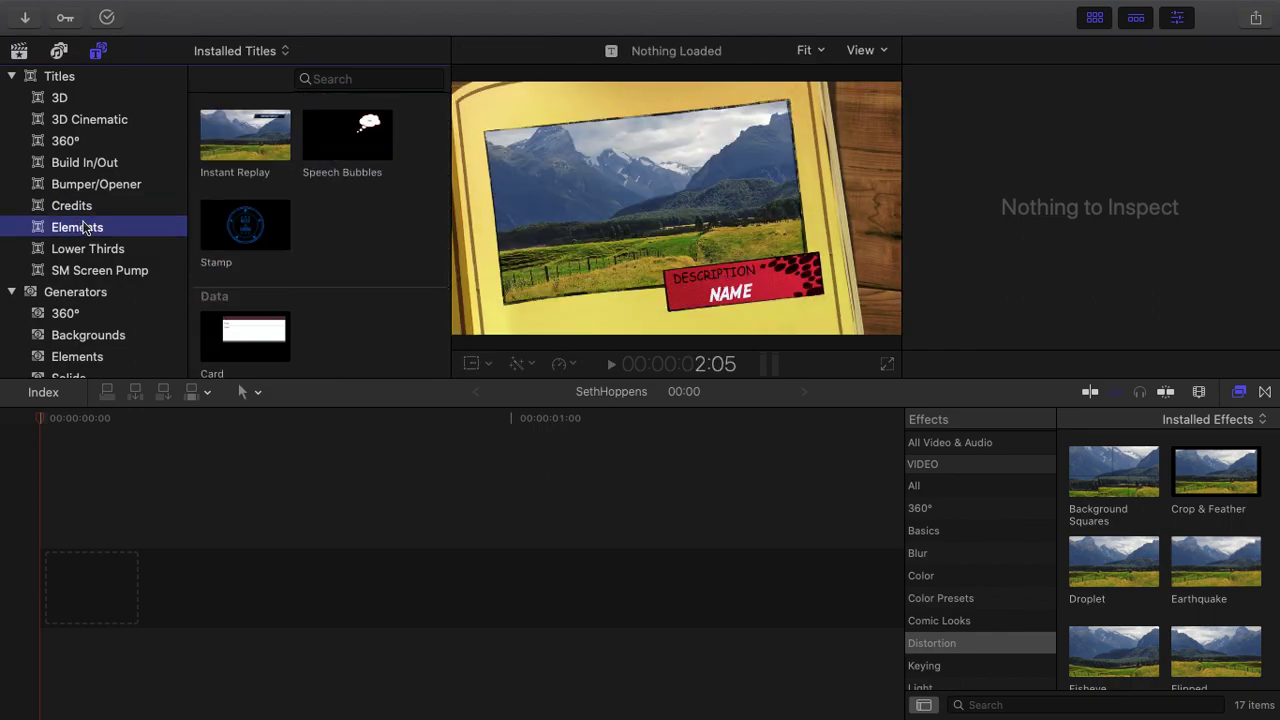
left_click(232, 138)
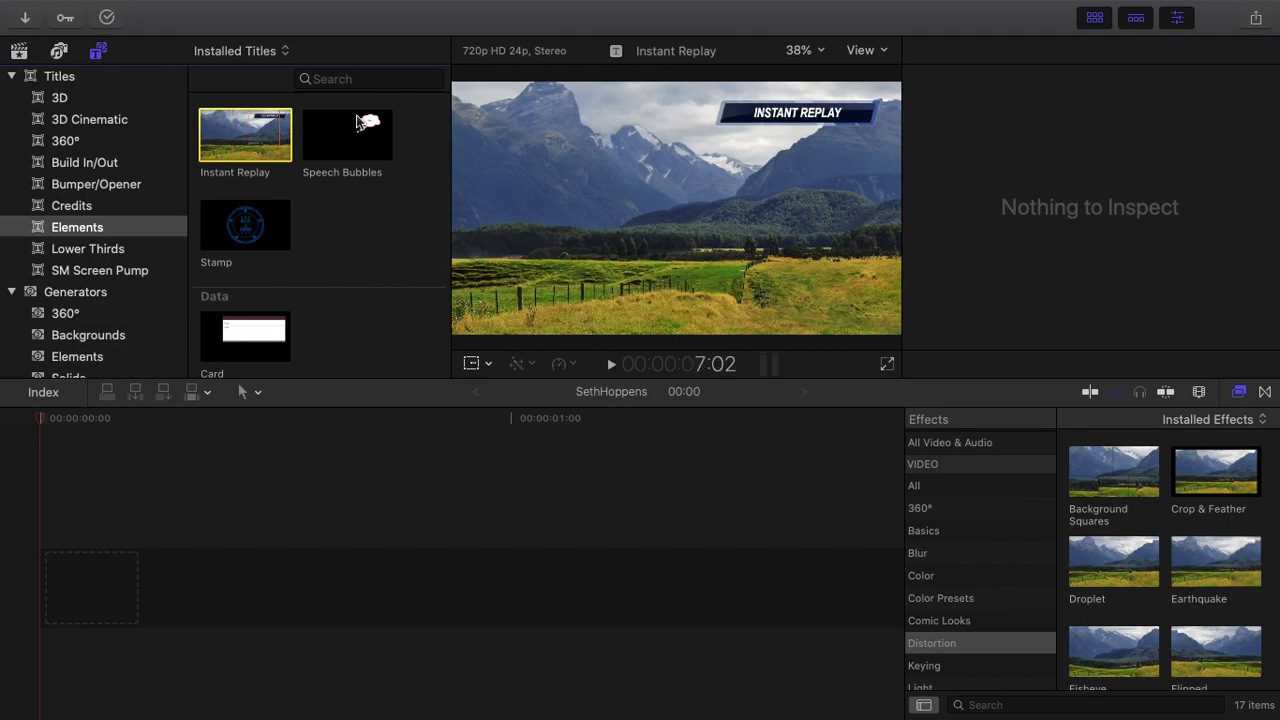
left_click(358, 122)
left_click(246, 205)
scroll(316, 238, "down", 2)
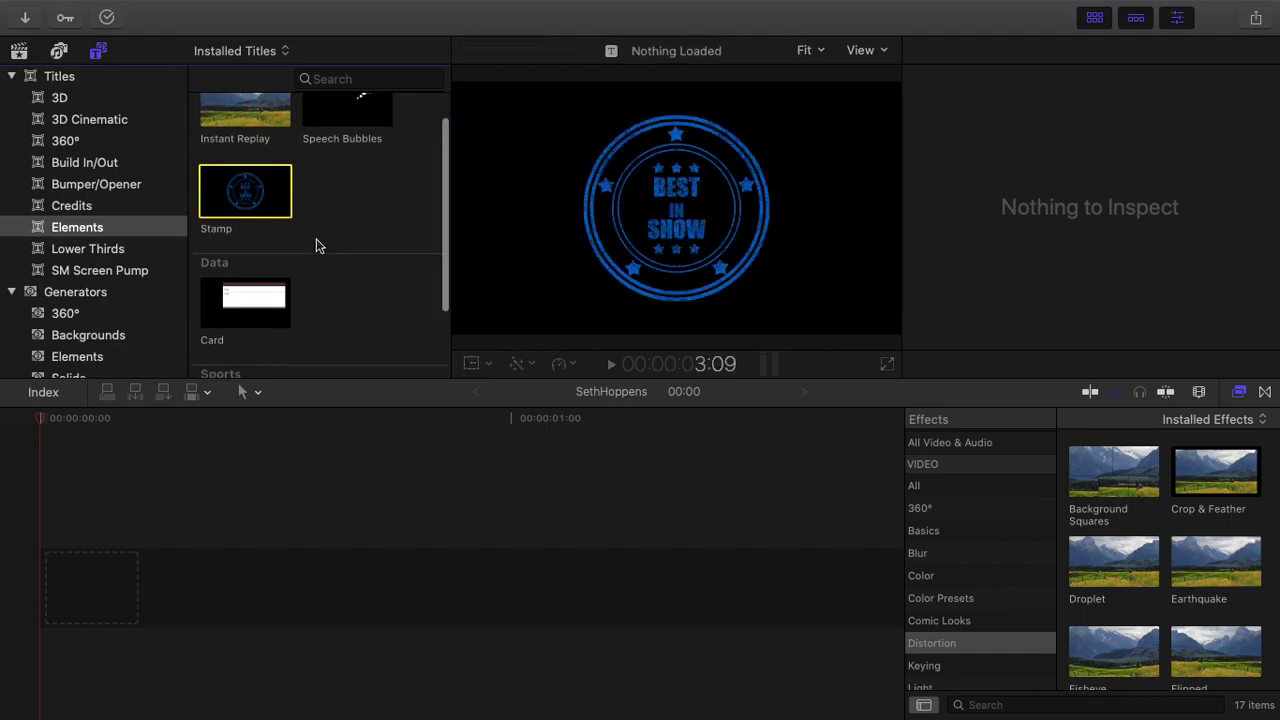
left_click(230, 322)
left_click(68, 256)
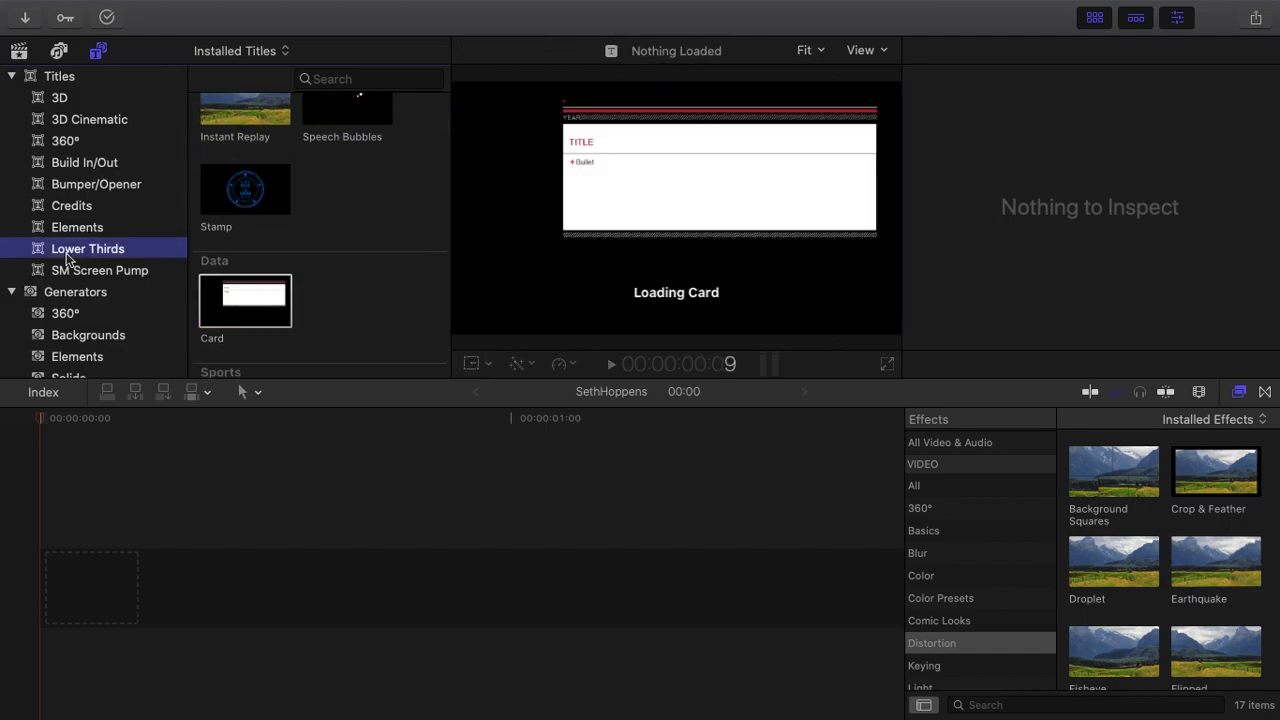
left_click(72, 270)
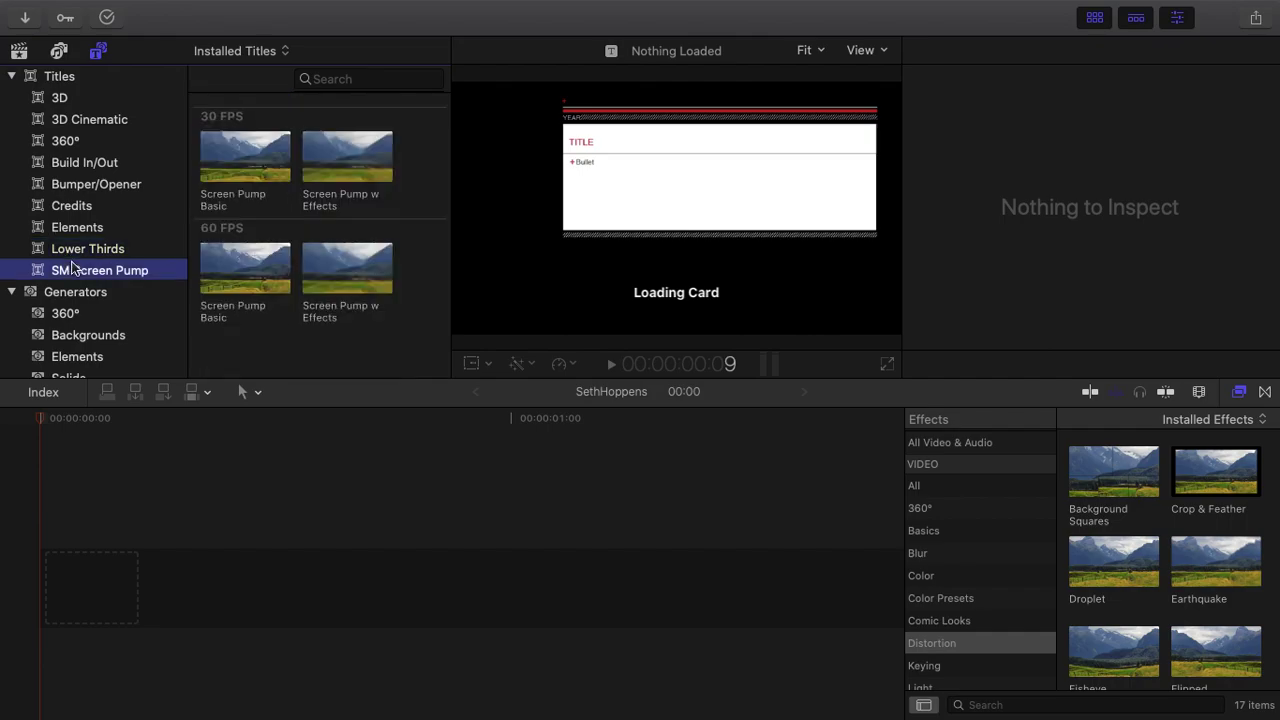
left_click(95, 97)
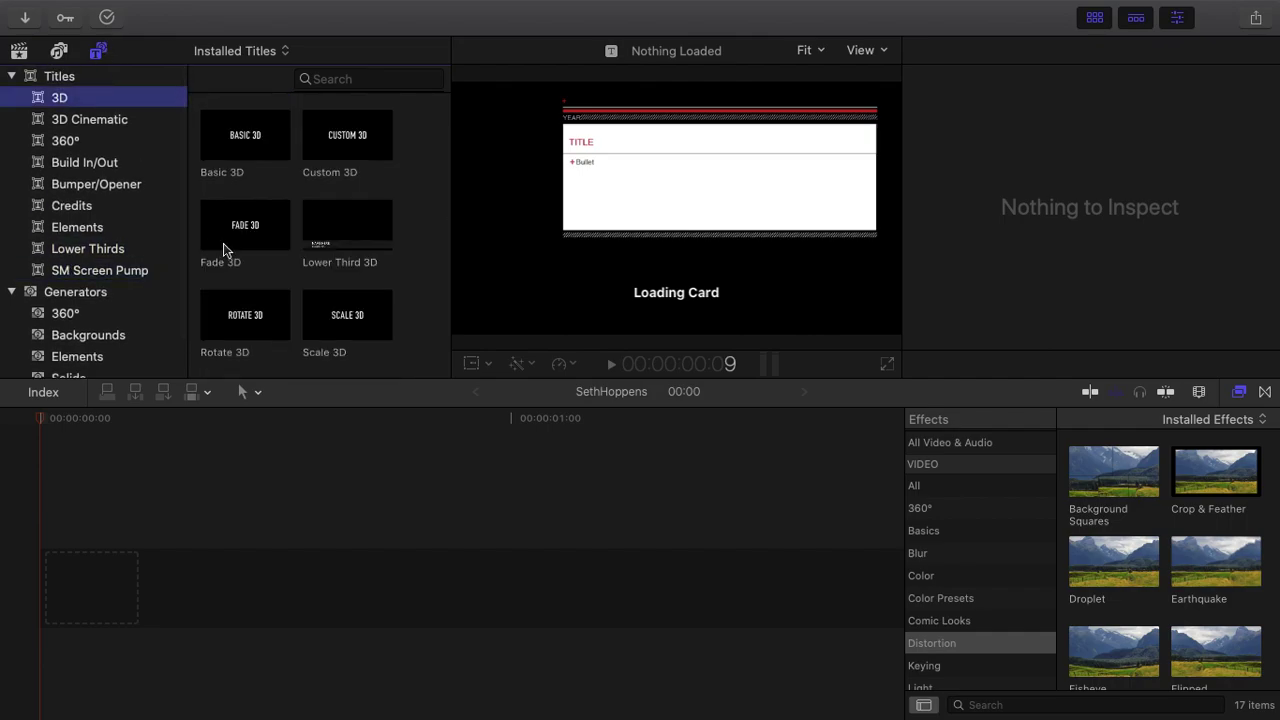
left_click(1265, 391)
- Browse the Lukas Eriksen transitions and SM Screen Pump titles, then show the Client library's properties
left_click(945, 555)
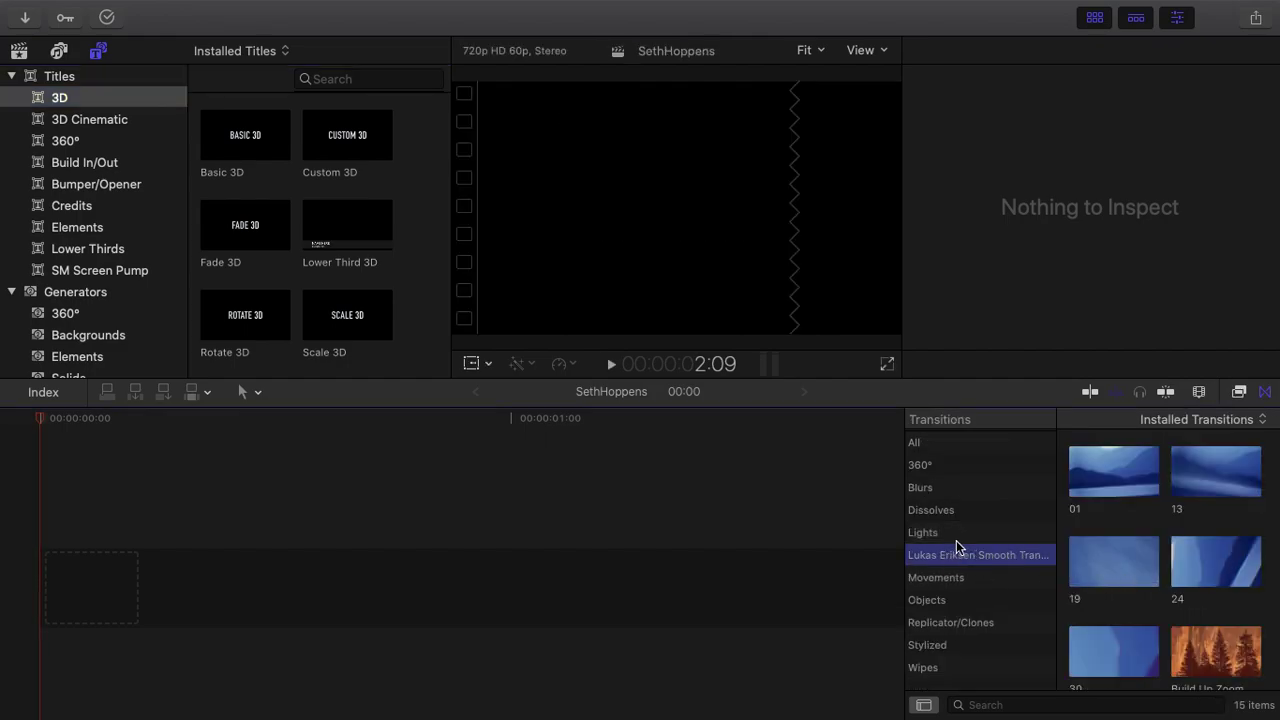
scroll(1207, 556, "down", 5)
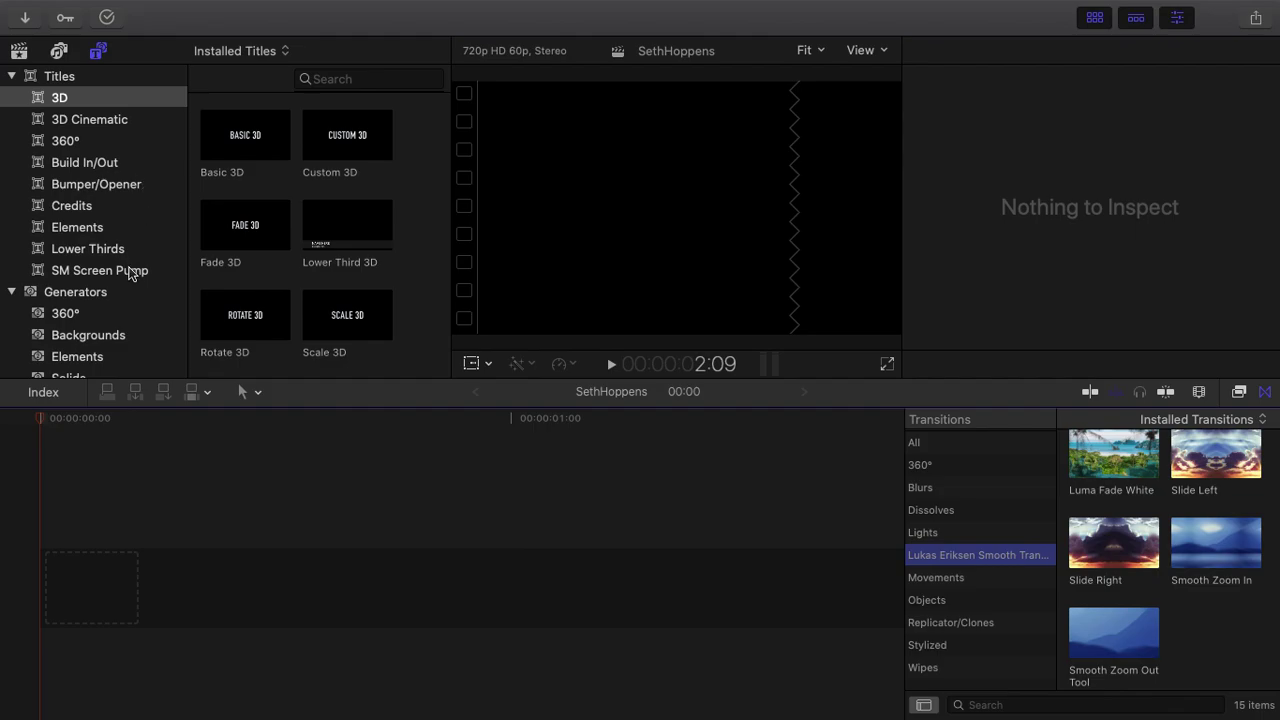
left_click(130, 270)
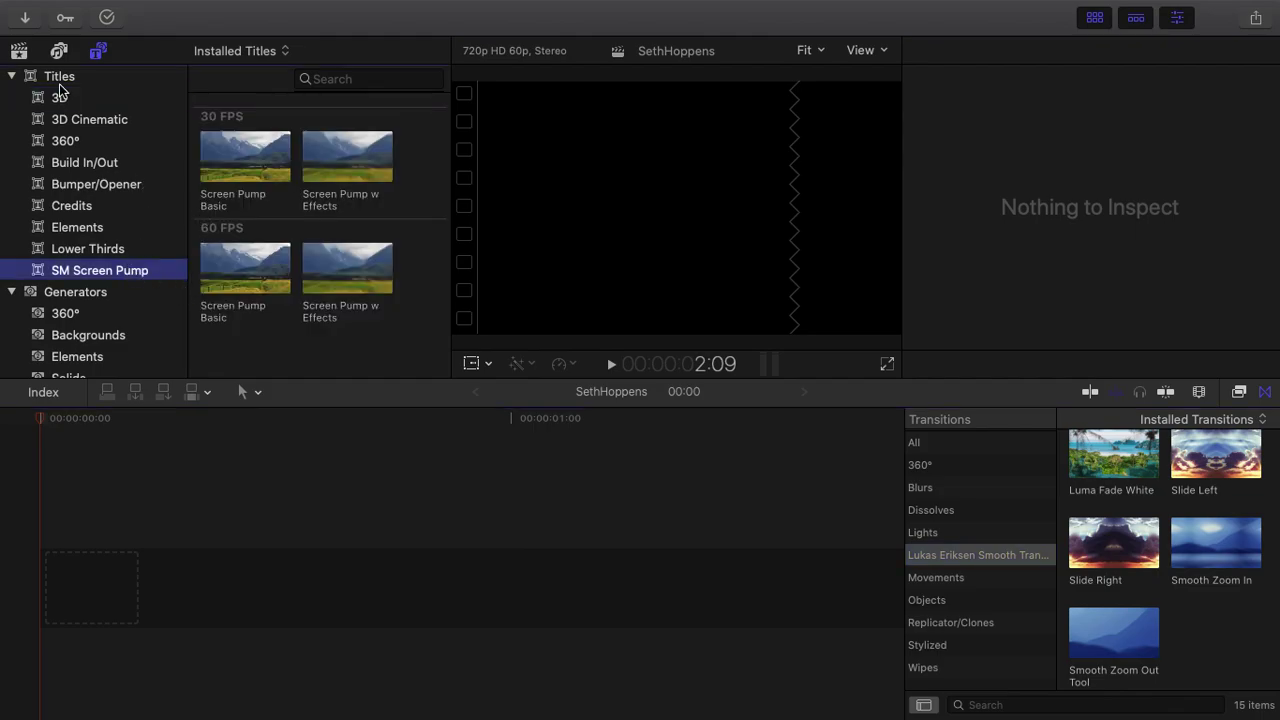
left_click(20, 50)
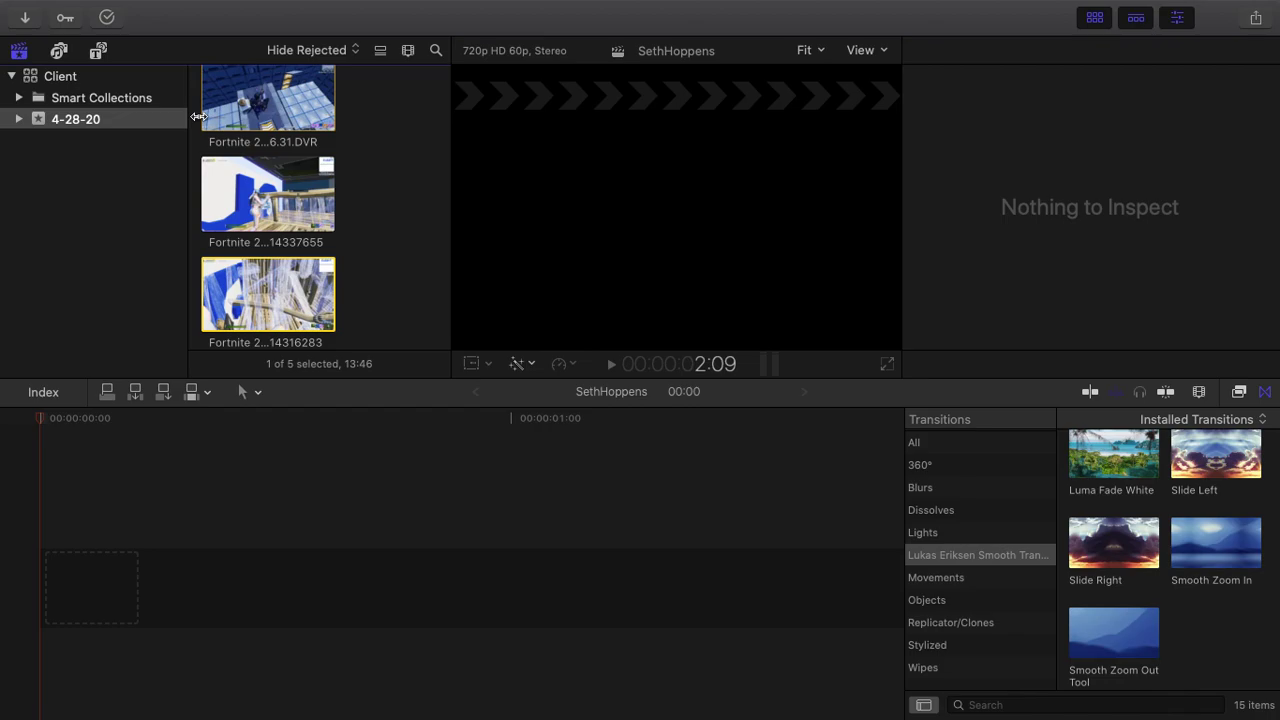
left_click(93, 81)
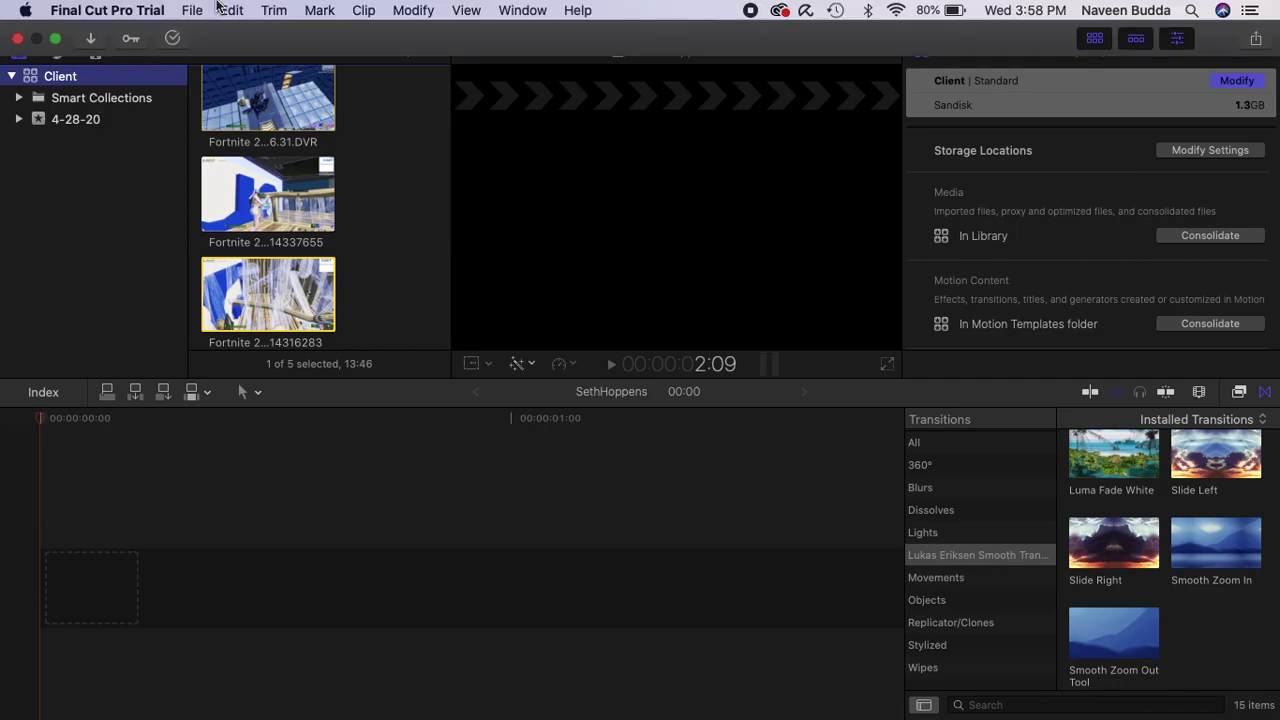
- Start a new library with the Sandisk drive as its save location, then cancel it
left_click(197, 10)
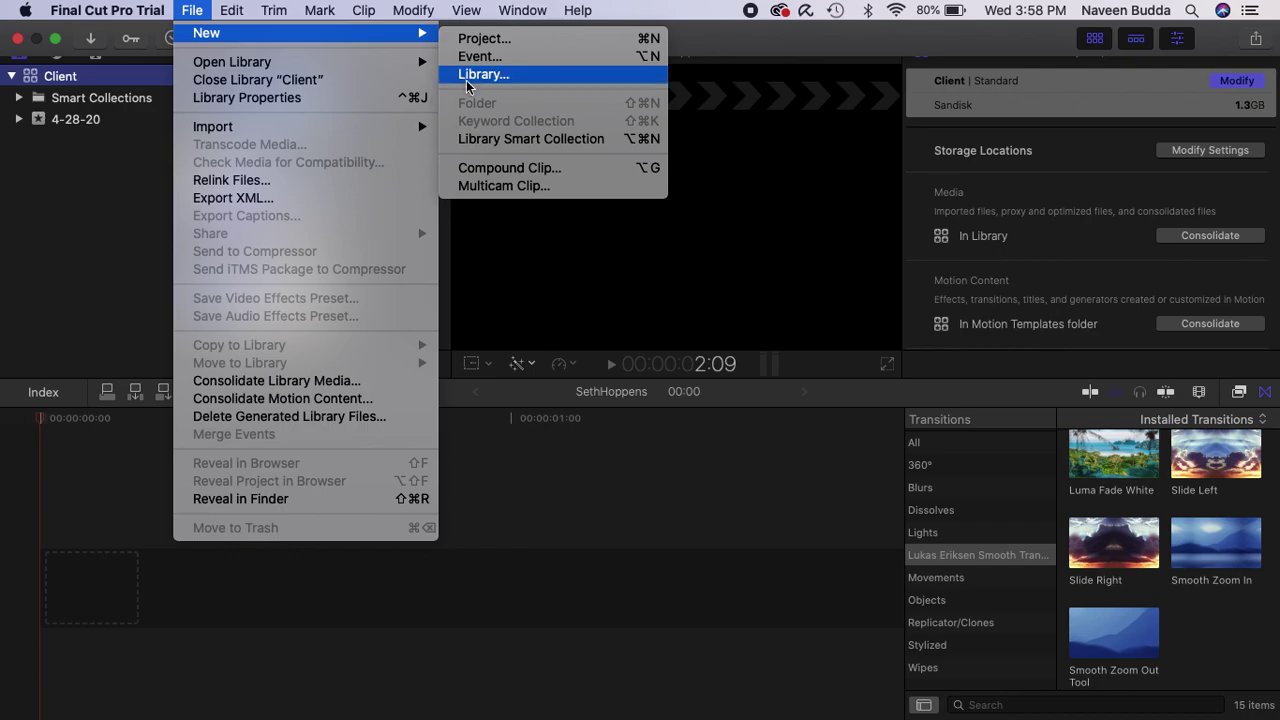
left_click(473, 75)
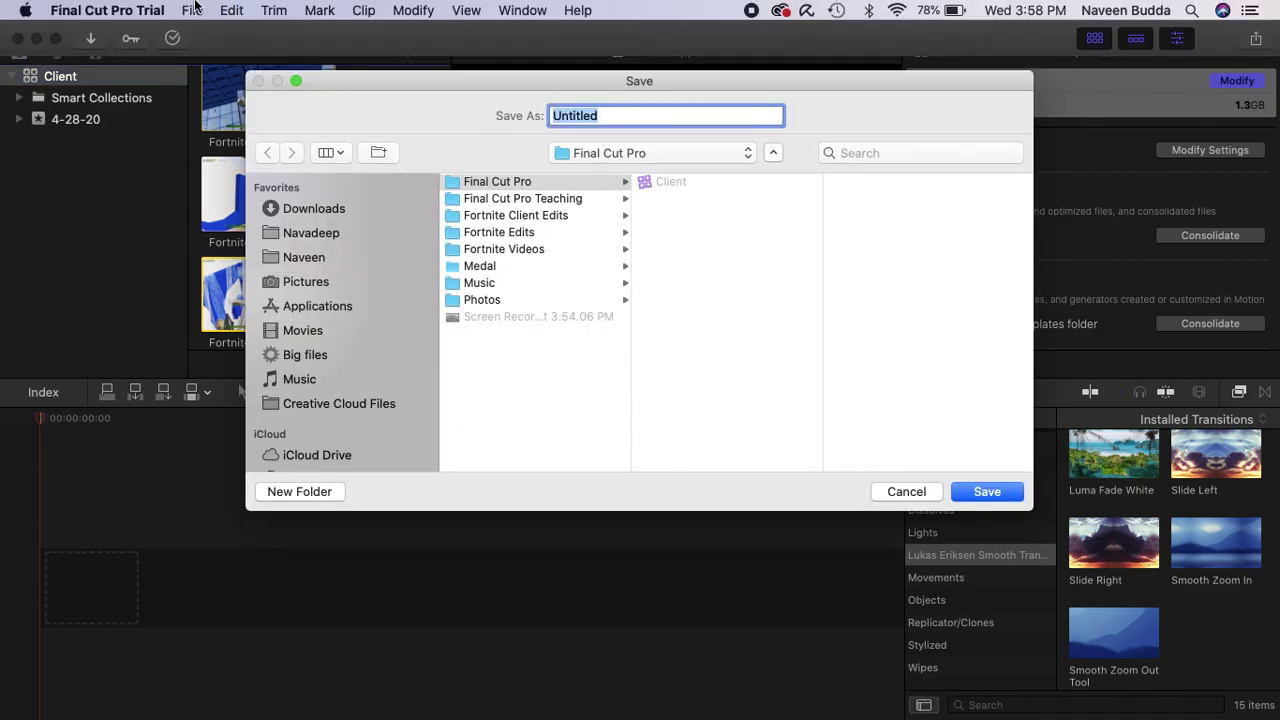
left_click(194, 8)
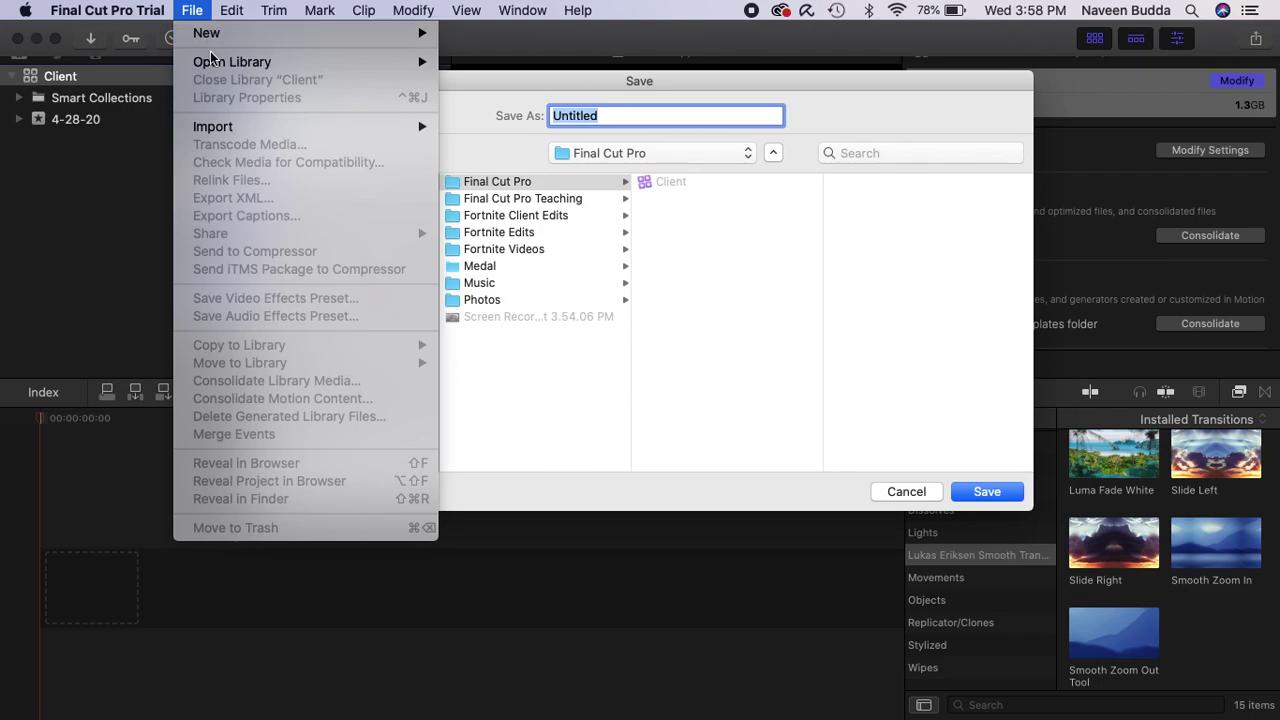
mouse_move(212, 34)
left_click(97, 148)
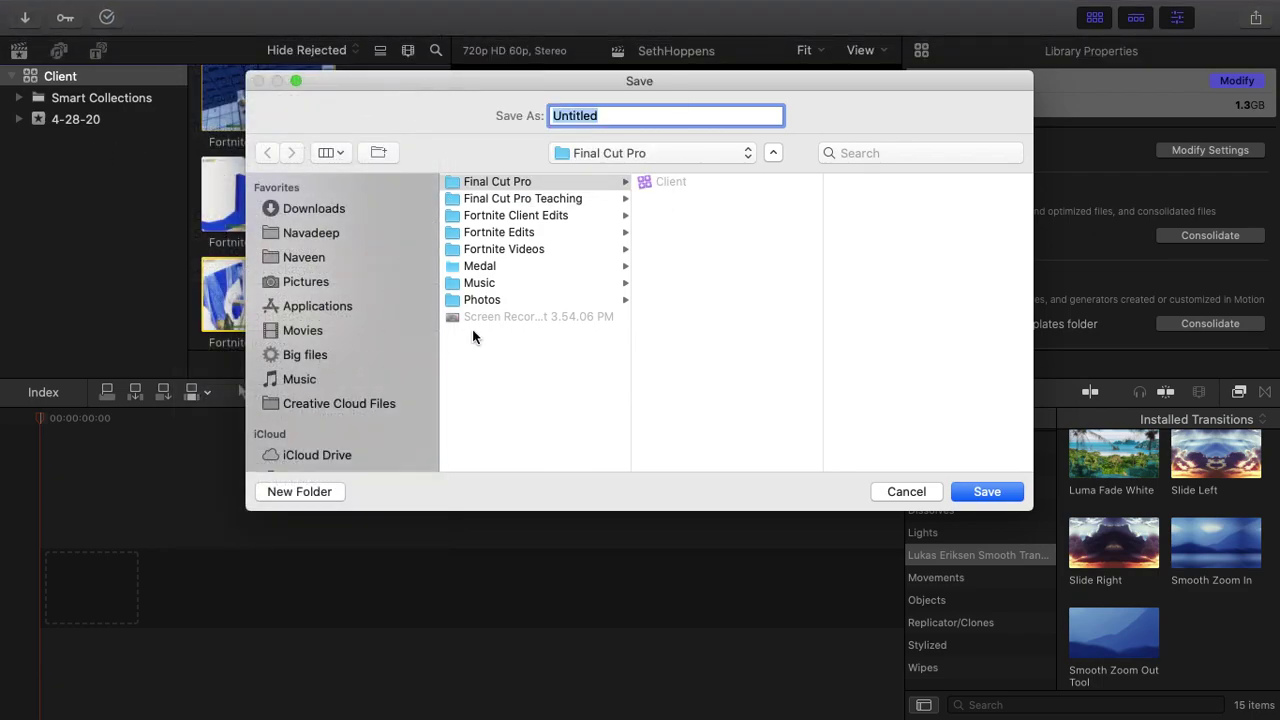
scroll(322, 352, "down", 3)
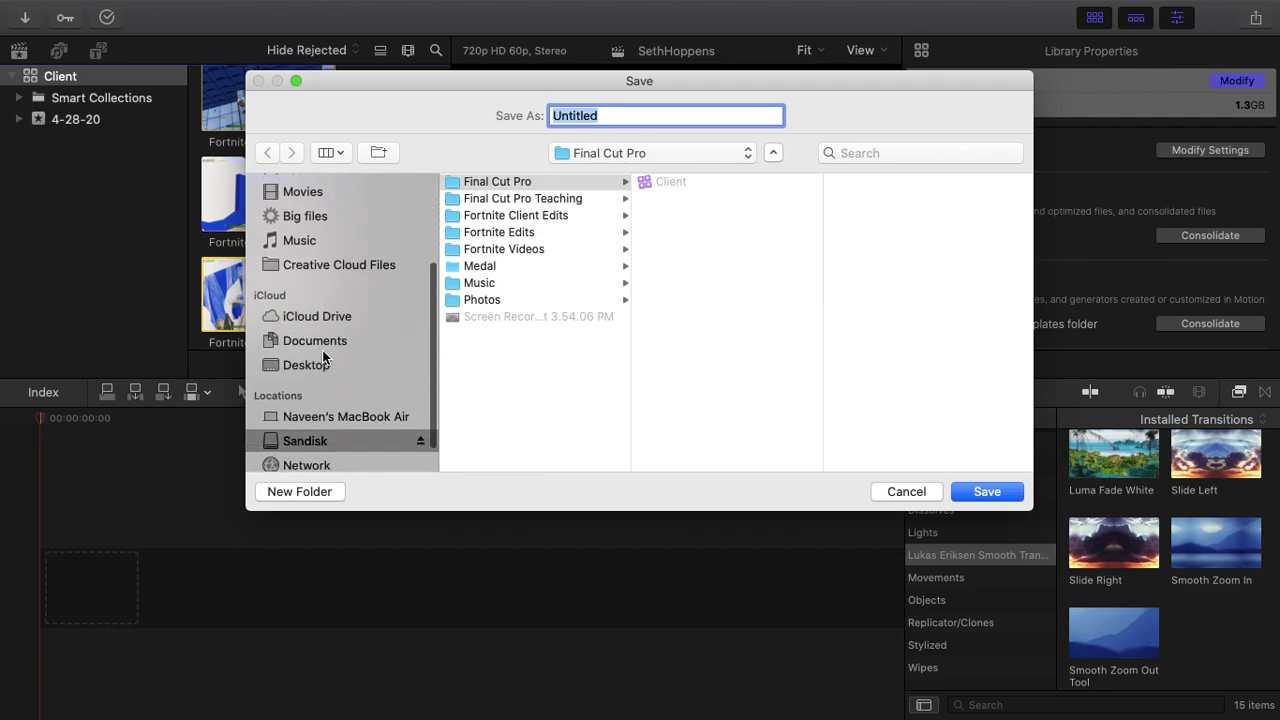
scroll(322, 356, "down", 1)
left_click(327, 408)
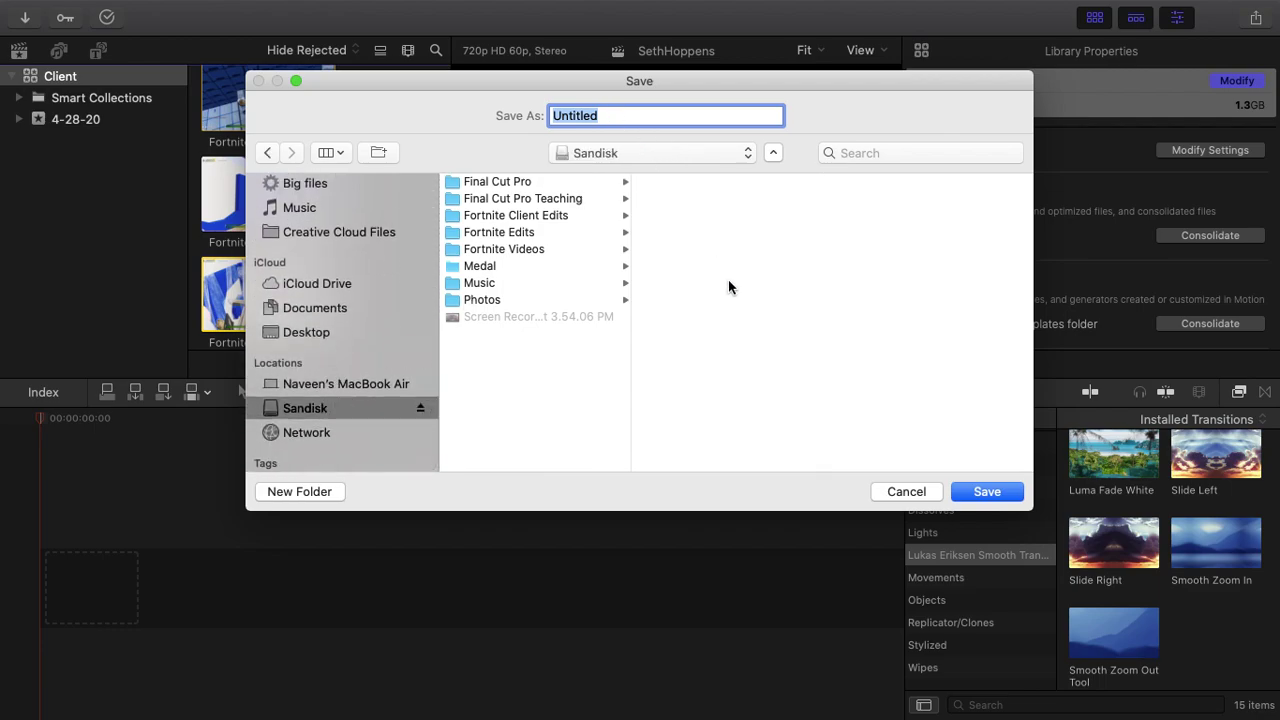
left_click(905, 491)
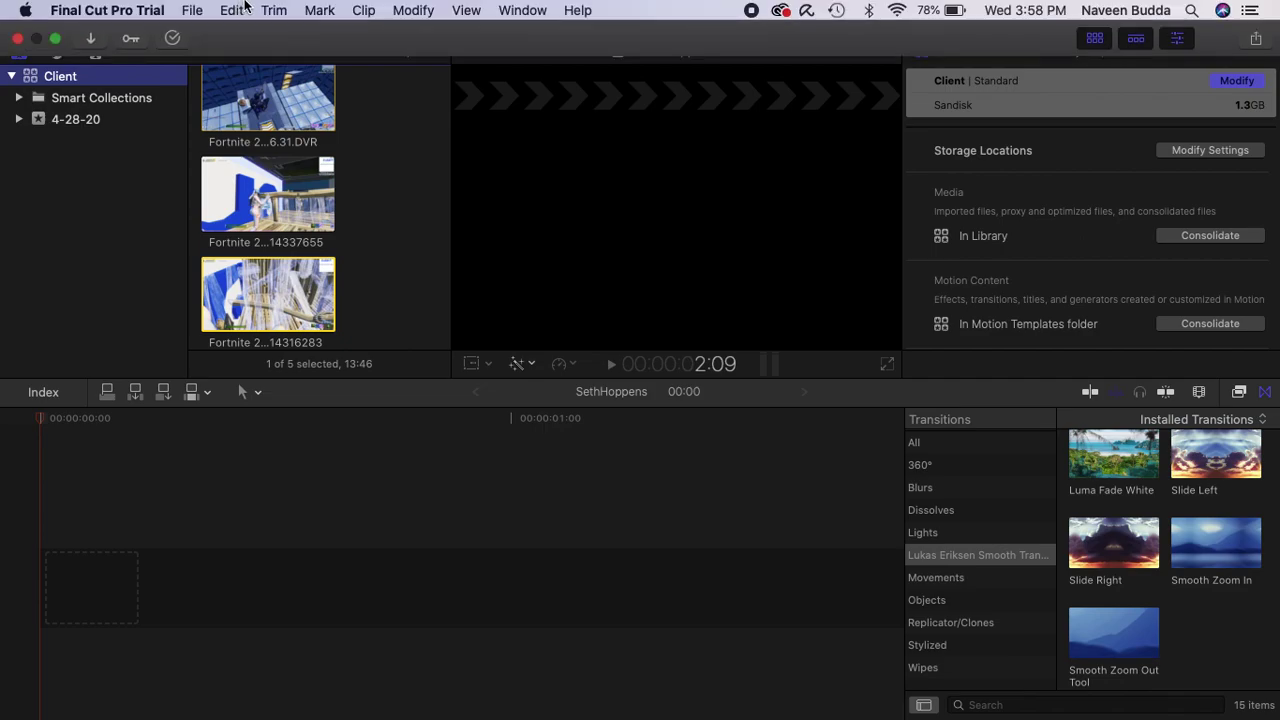
- Create a new event named Teaching in the Client library, with a new project included
left_click(193, 11)
mouse_move(216, 33)
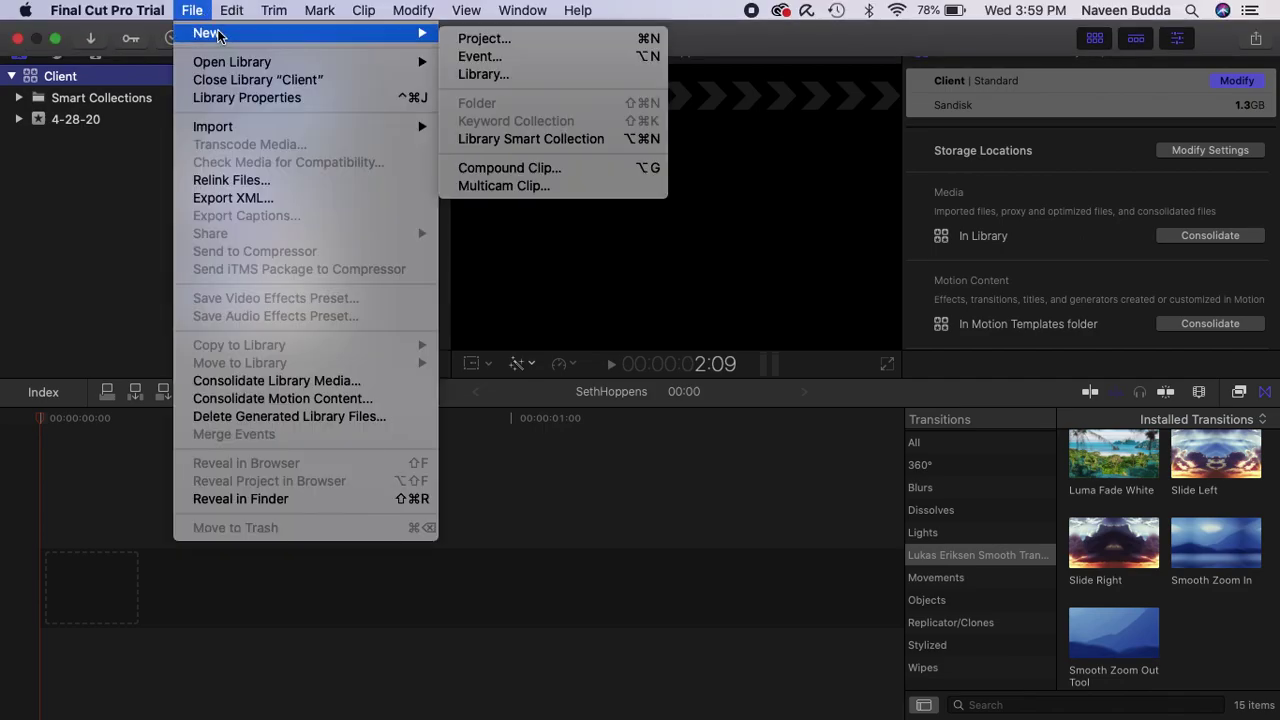
left_click(495, 57)
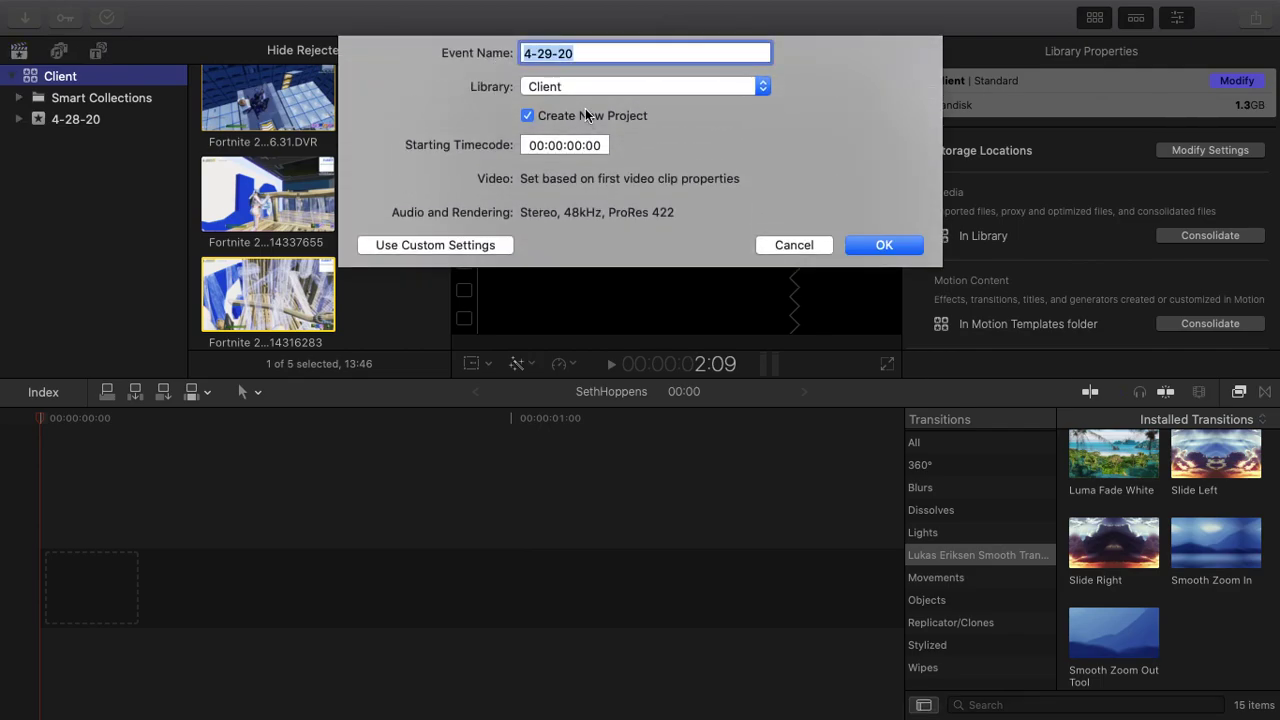
key("BackSpace")
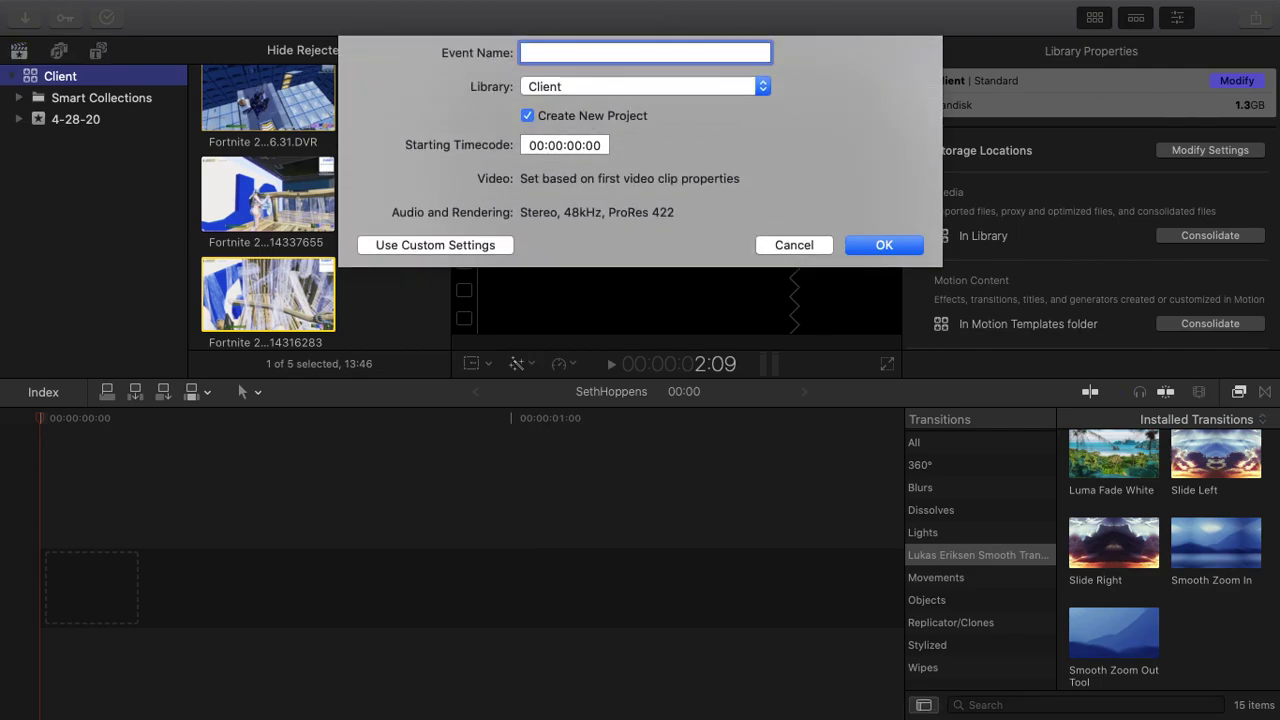
type("Teachin")
left_click(871, 248)
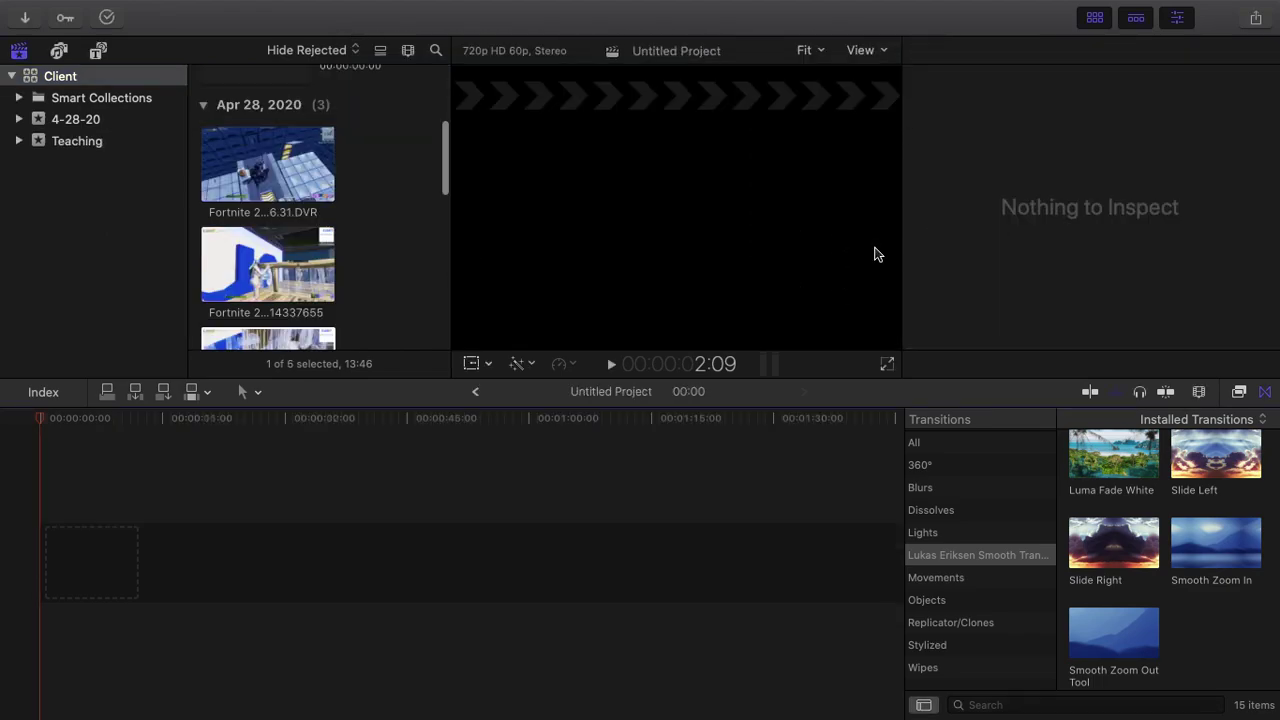
left_click(151, 157)
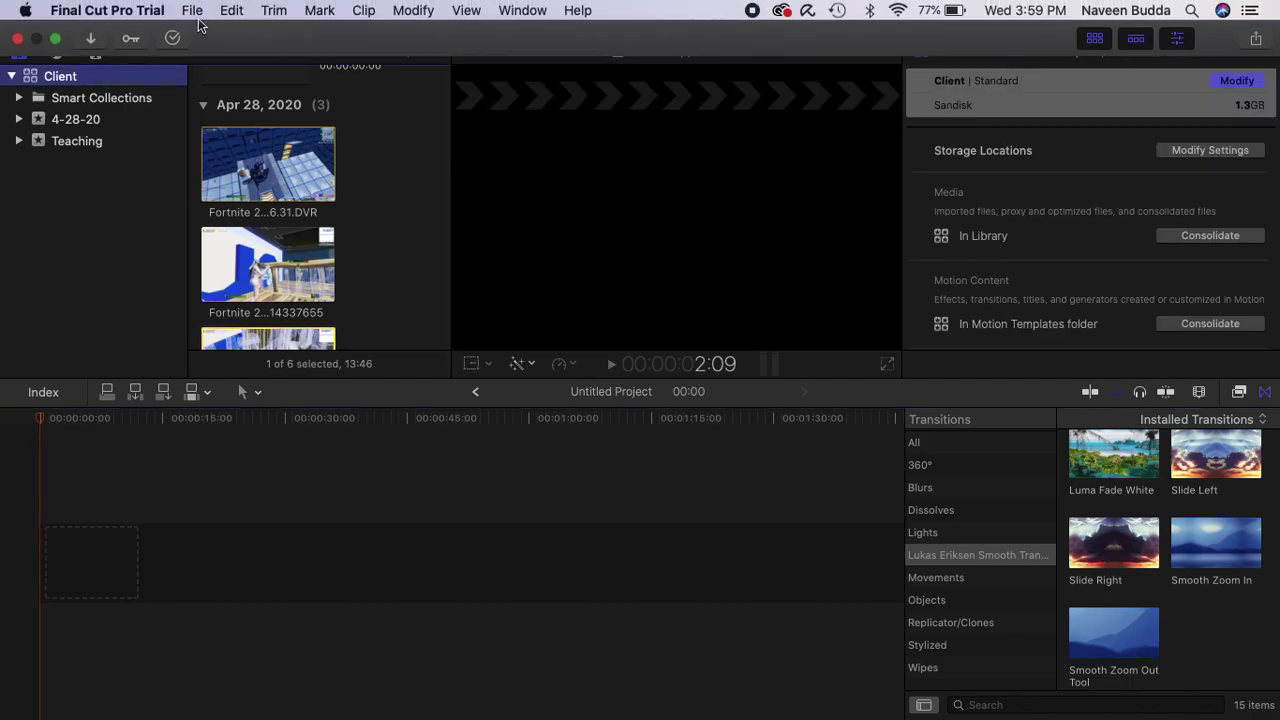
left_click(193, 10)
- Inspect the new-event custom settings (720p HD format), cancel them, and open the Teaching event
mouse_move(206, 32)
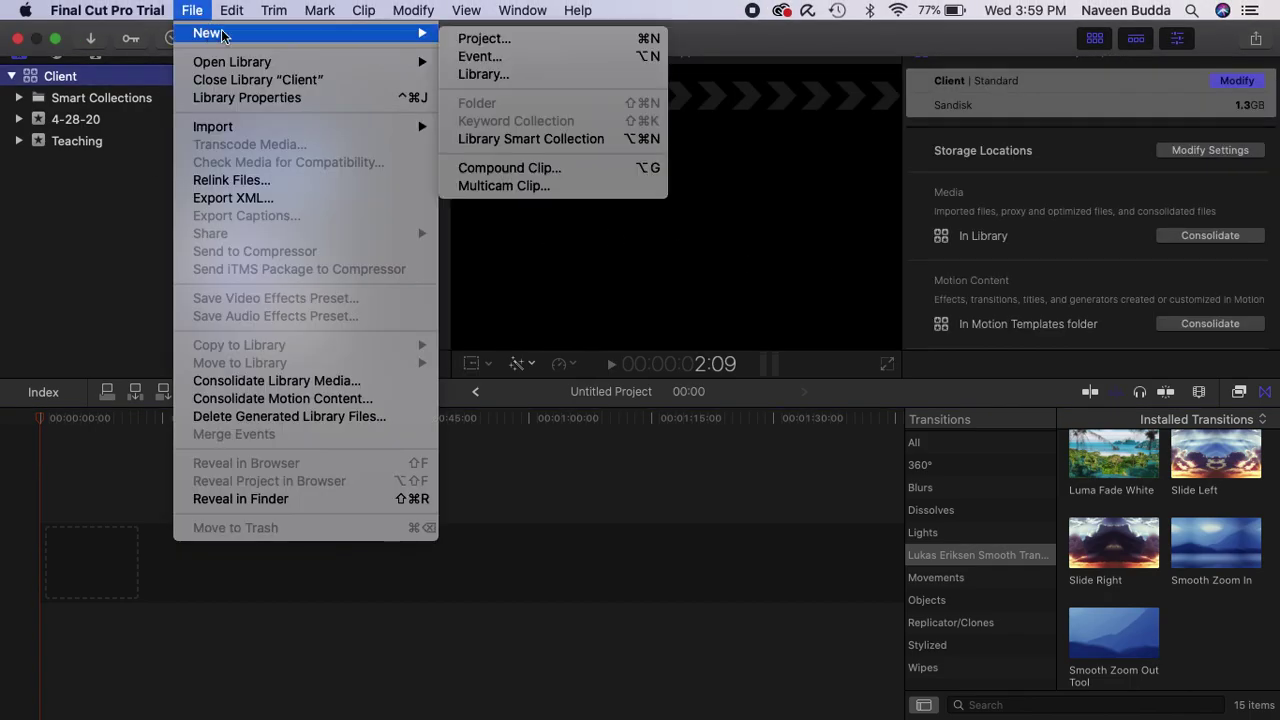
left_click(478, 55)
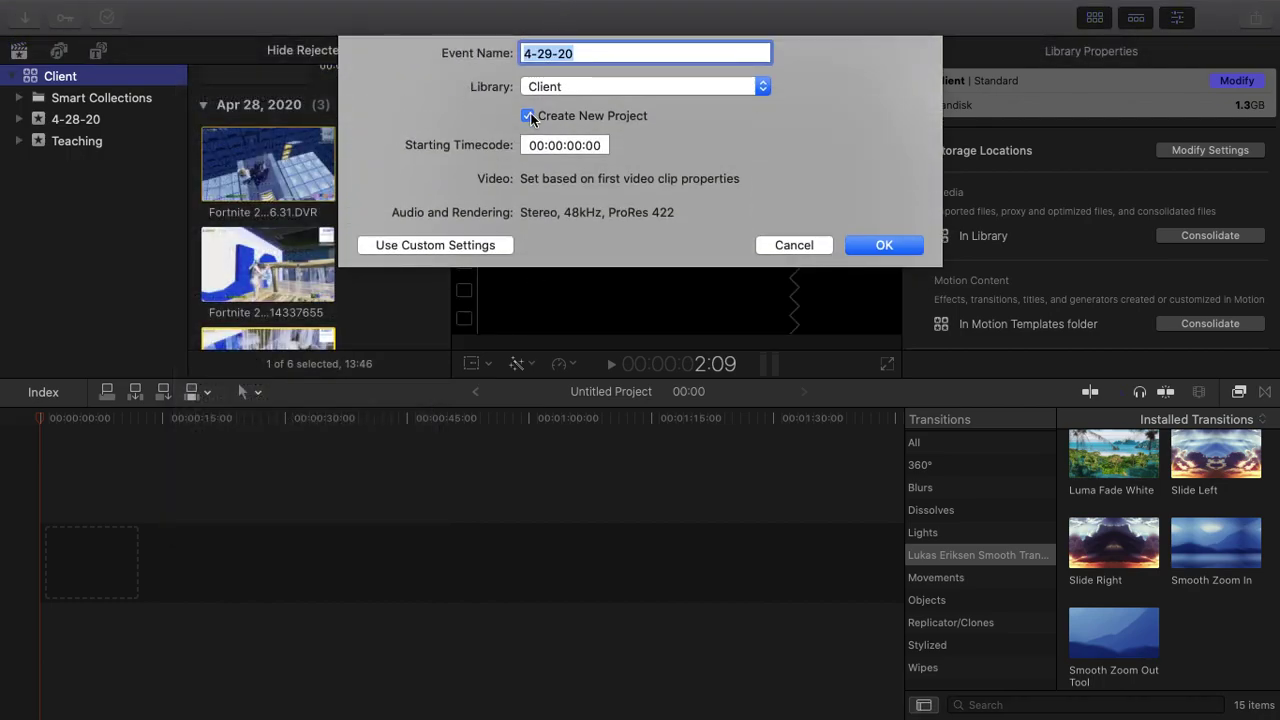
left_click(525, 114)
left_click(525, 114)
left_click(442, 242)
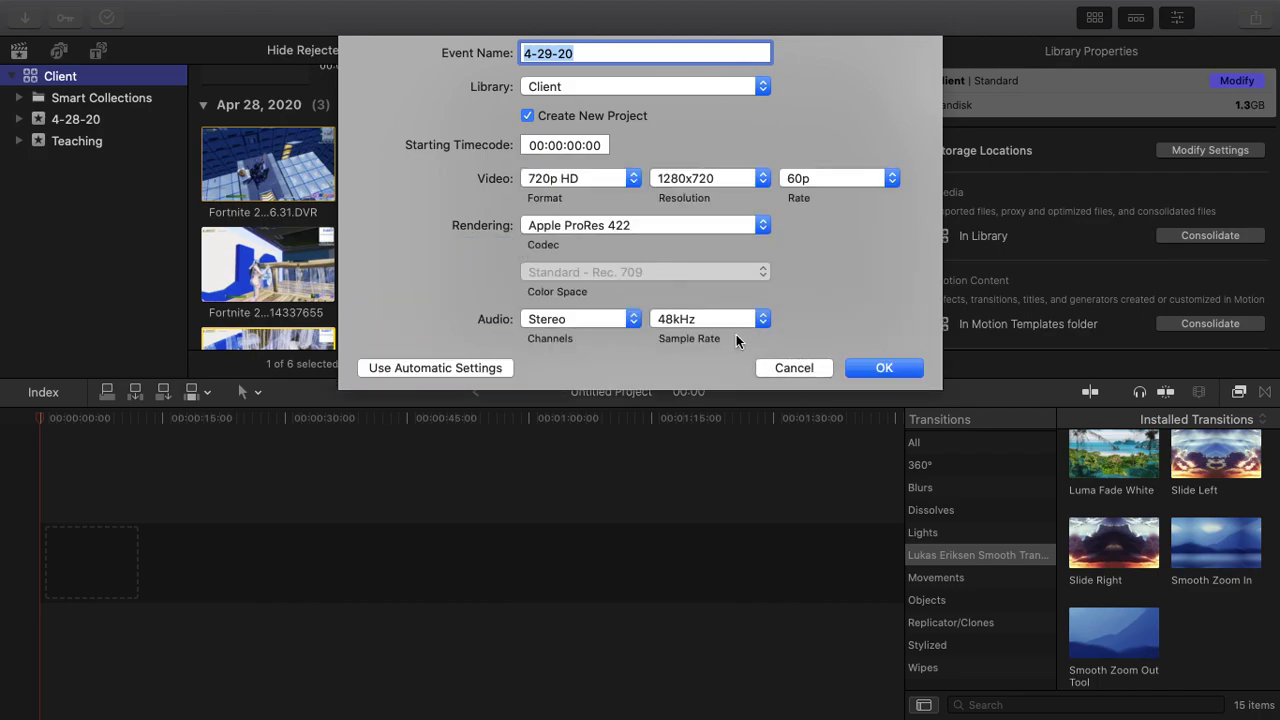
left_click(589, 175)
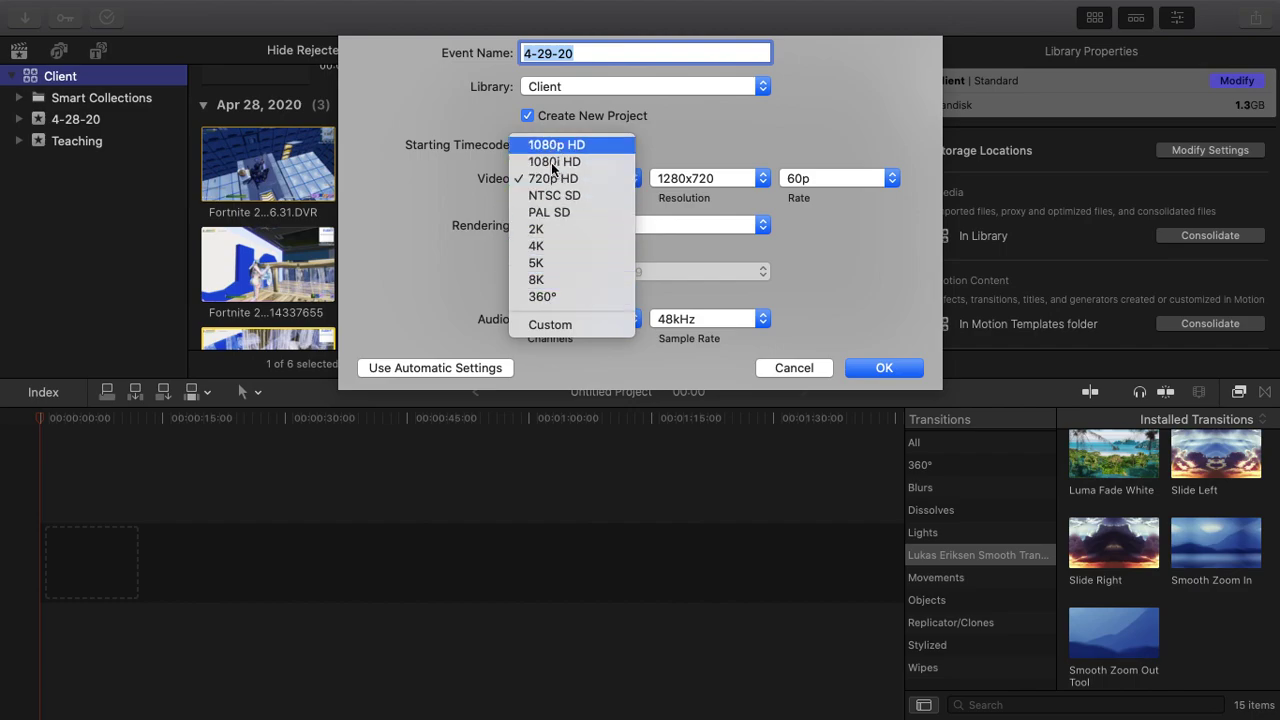
left_click(768, 362)
left_click(790, 367)
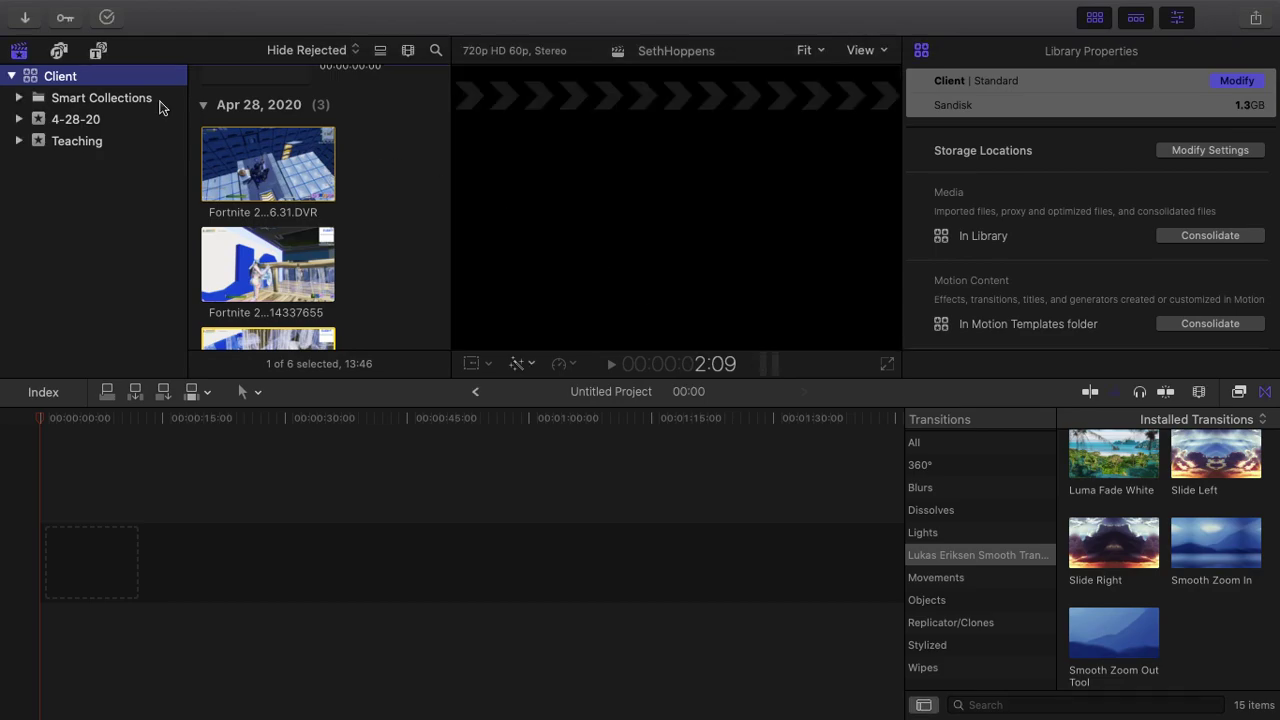
left_click(64, 120)
left_click(64, 139)
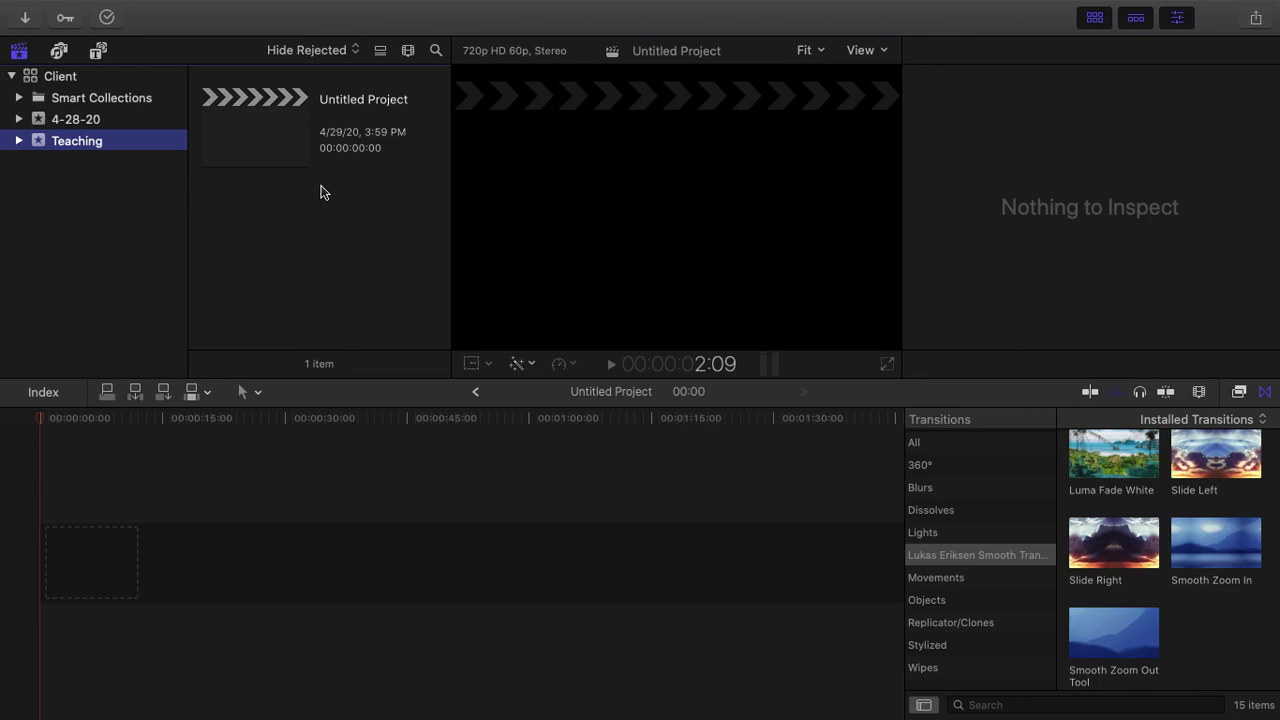
- In Finder, select four Fortnite clips plus saber.jpg and drag them into the Teaching event
key("ctrl+Left")
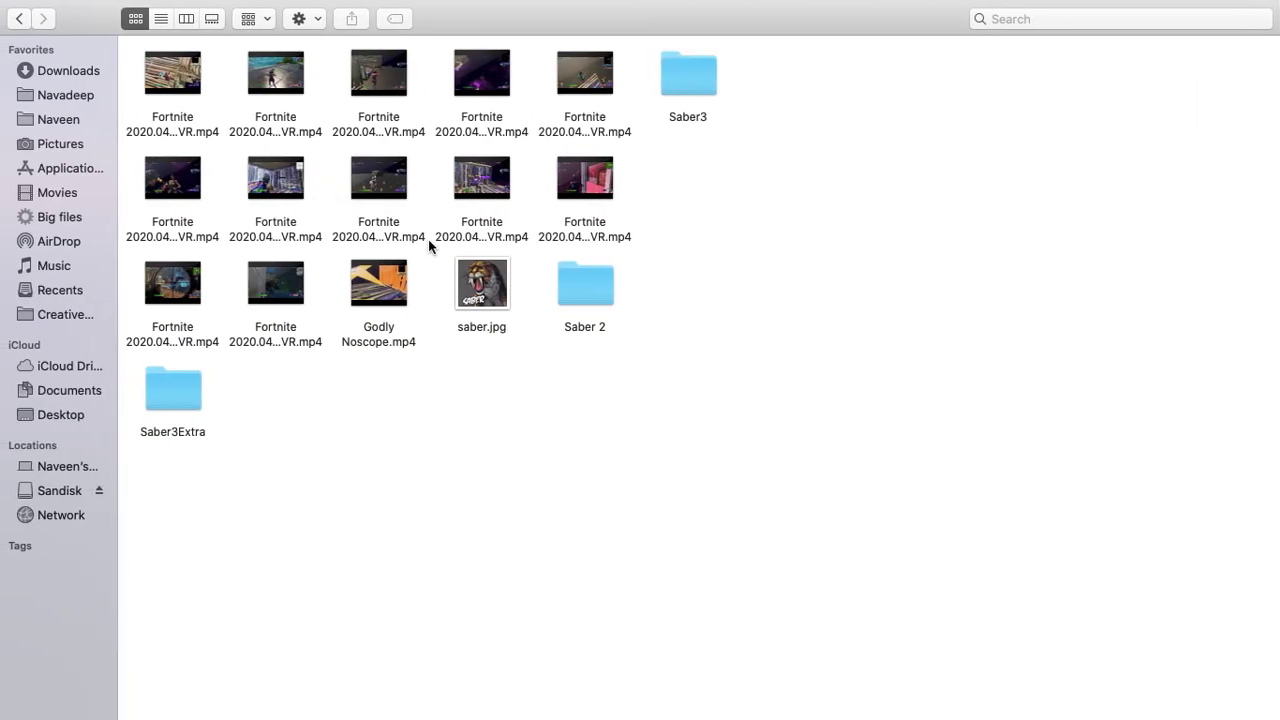
mouse_move(304, 169)
left_click(172, 75)
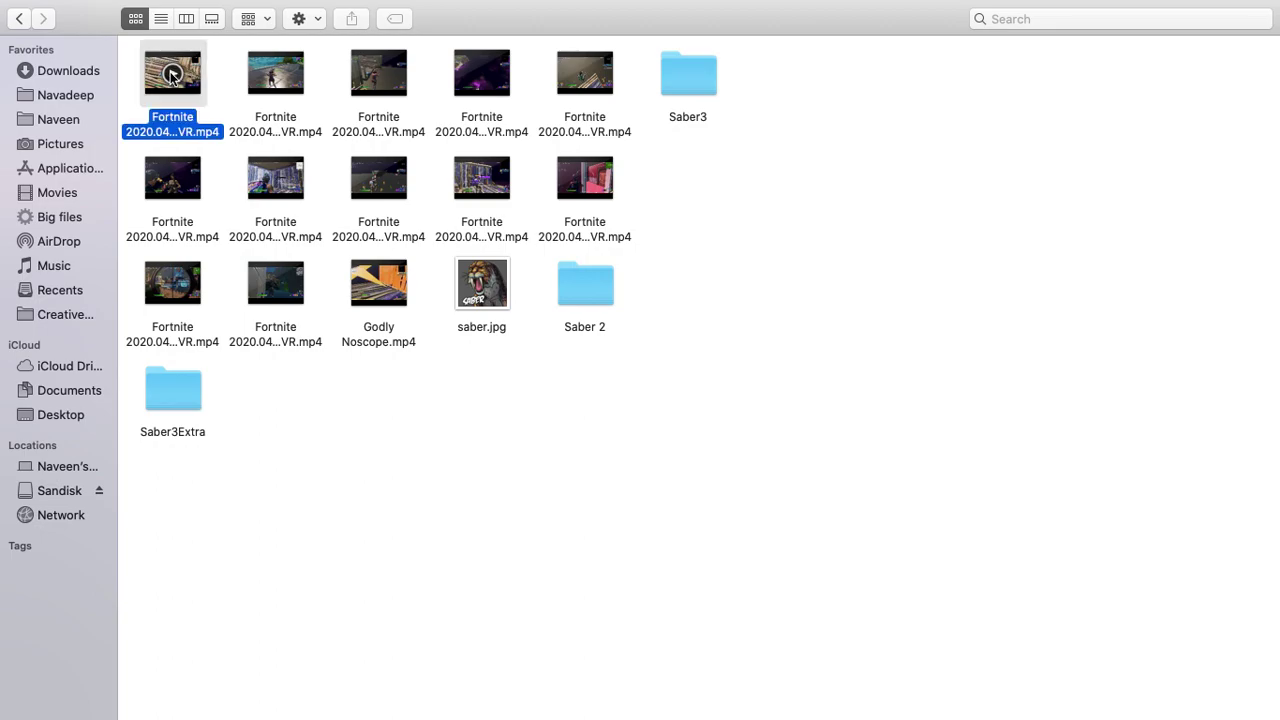
left_click(275, 72, "super")
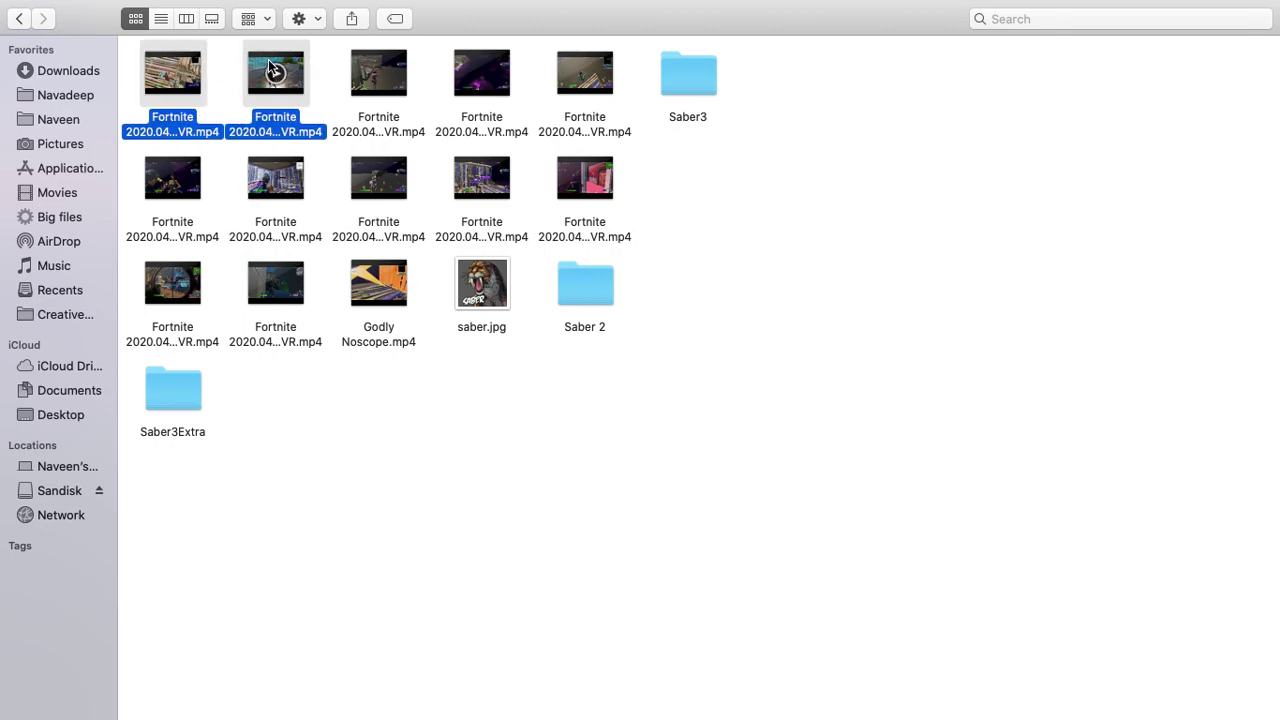
left_click(390, 65, "super")
left_click(465, 55, "super")
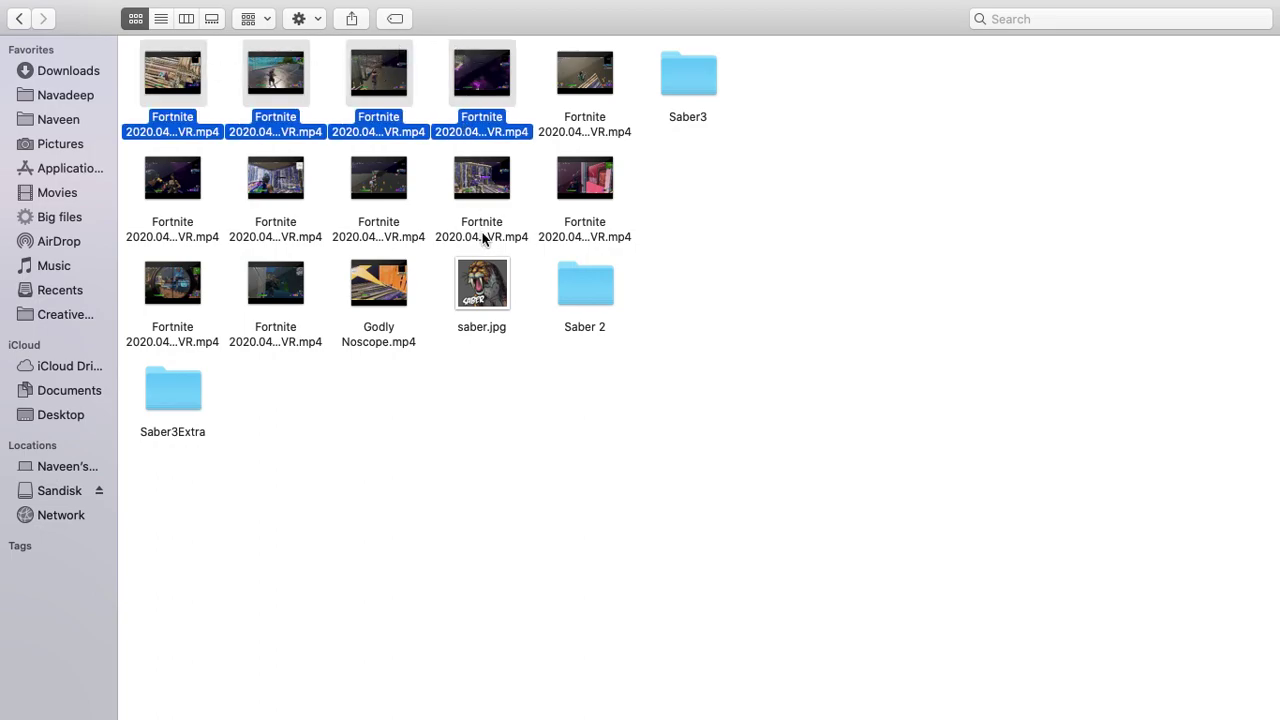
left_click(479, 290, "super")
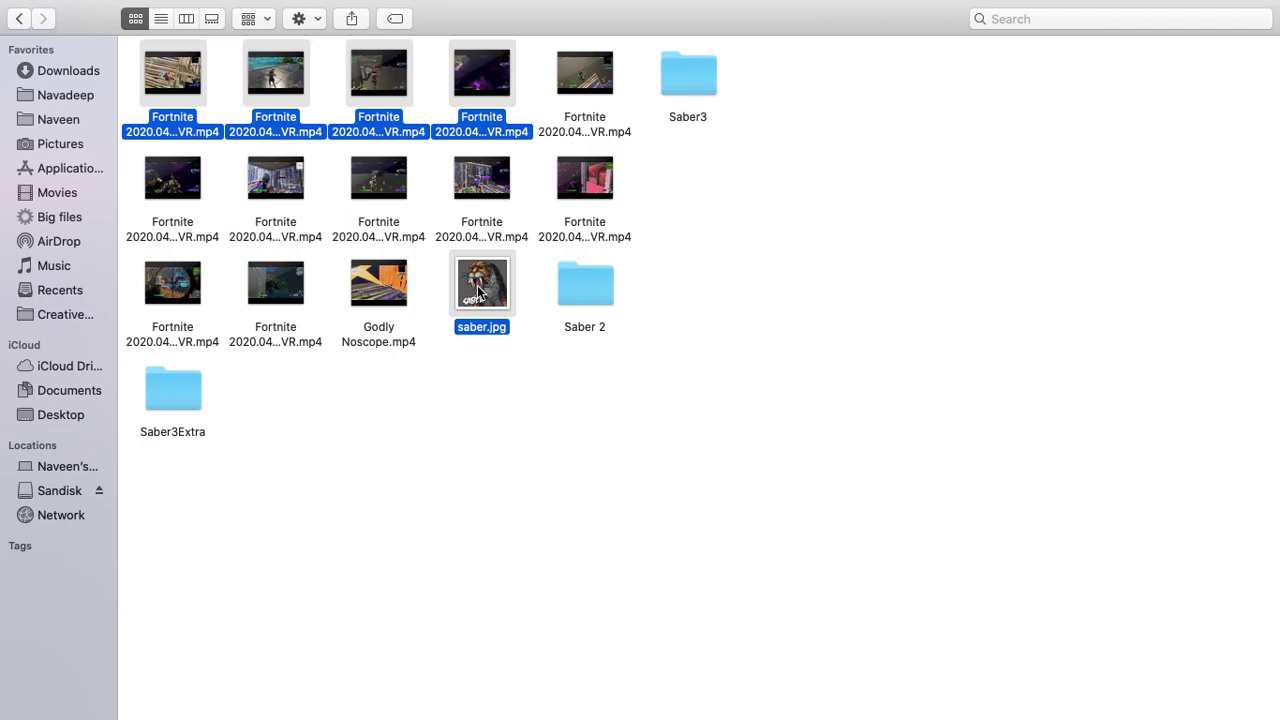
left_click_drag(477, 285, 356, 244)
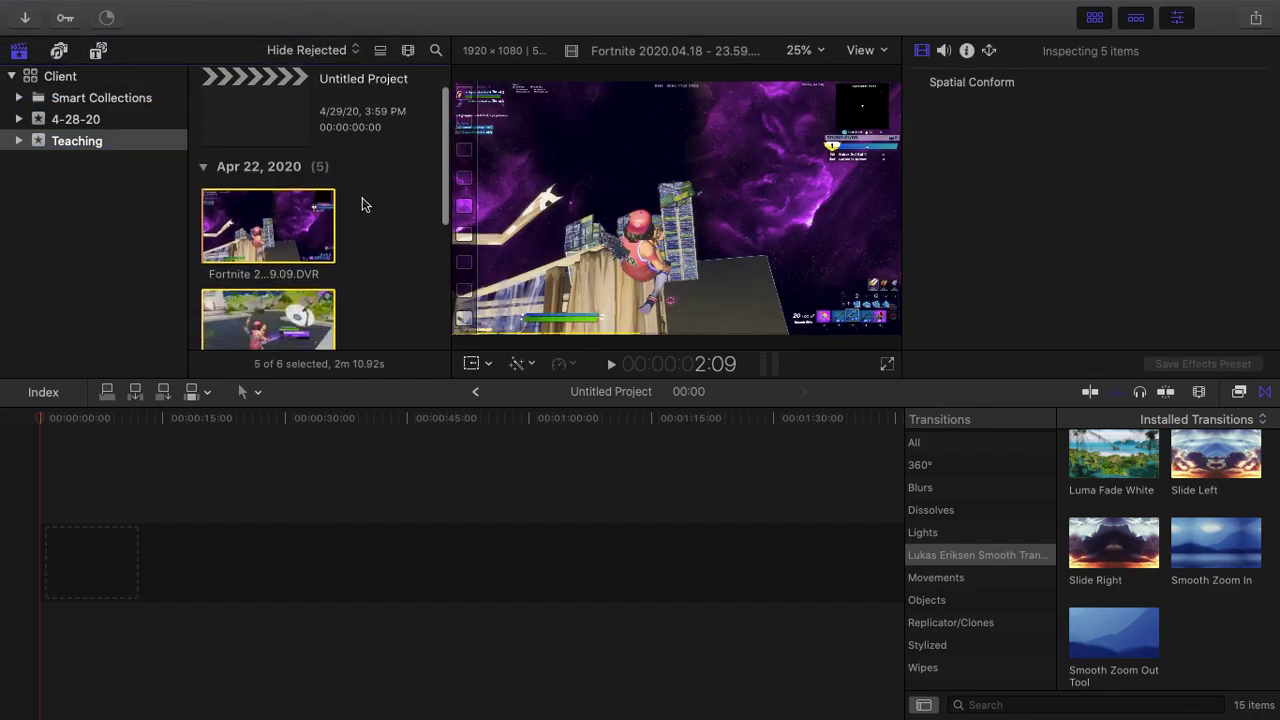
mouse_move(340, 6)
left_click(192, 10)
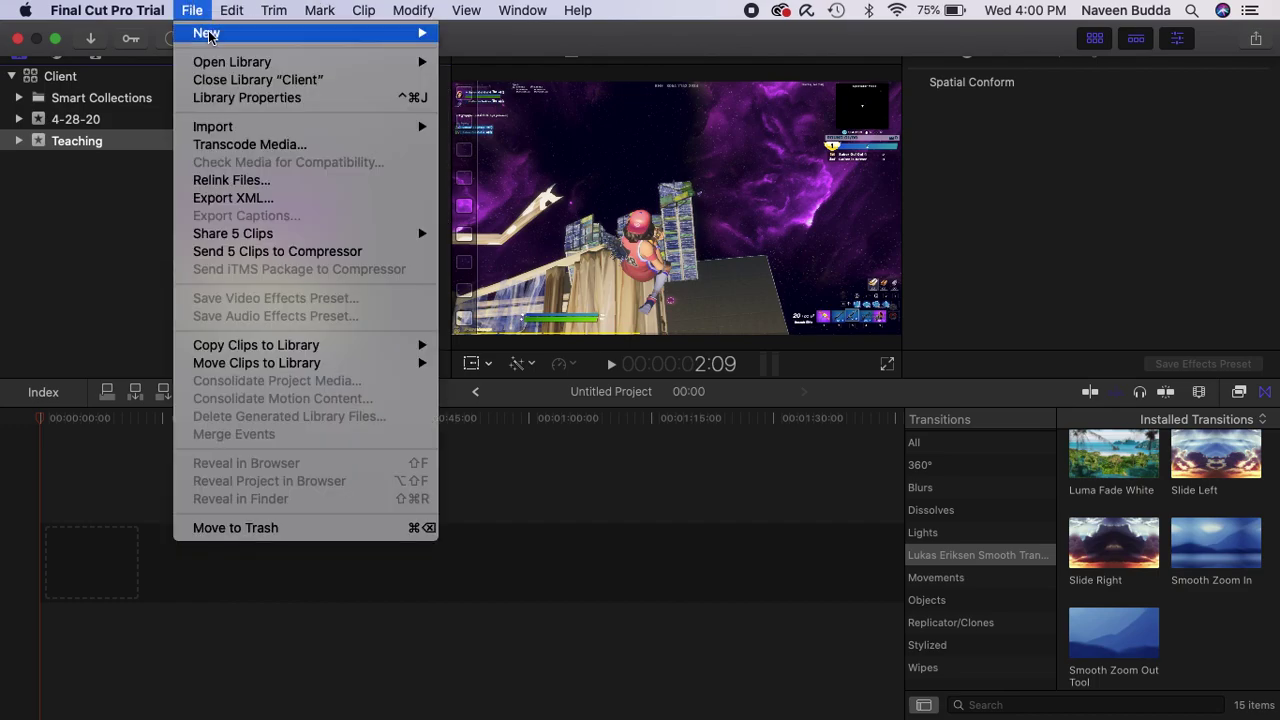
mouse_move(208, 36)
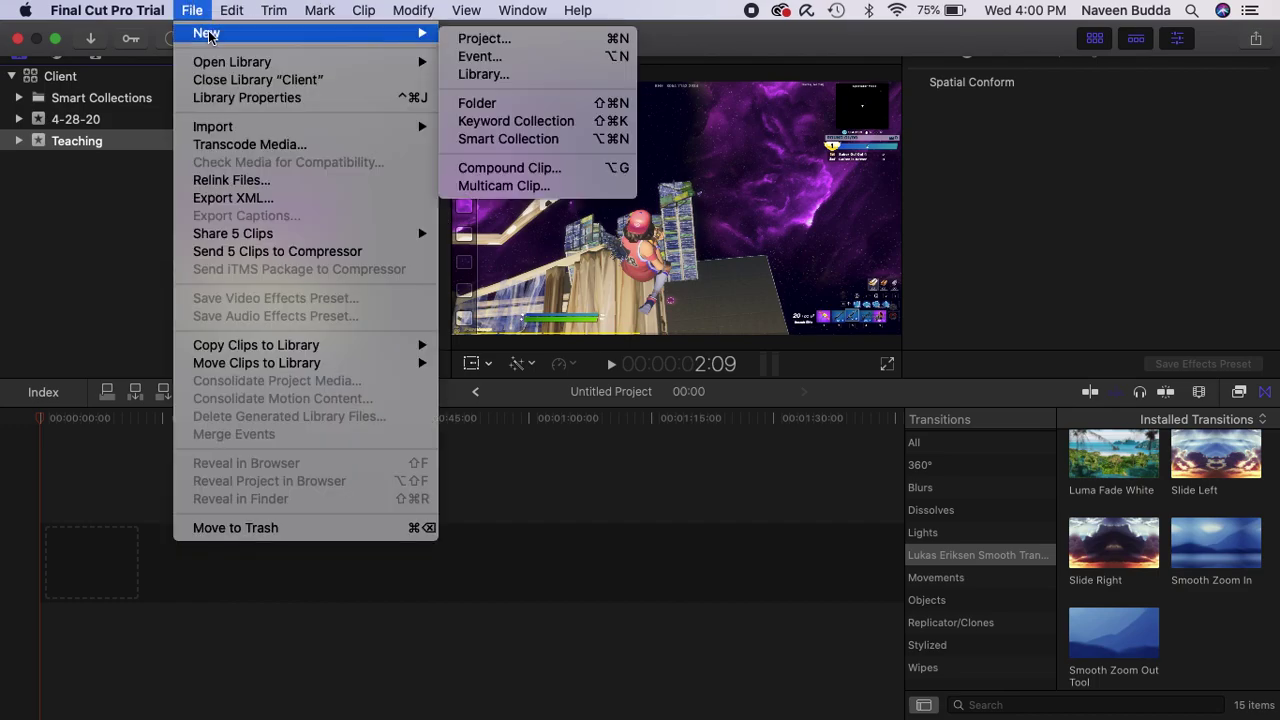
left_click(500, 38)
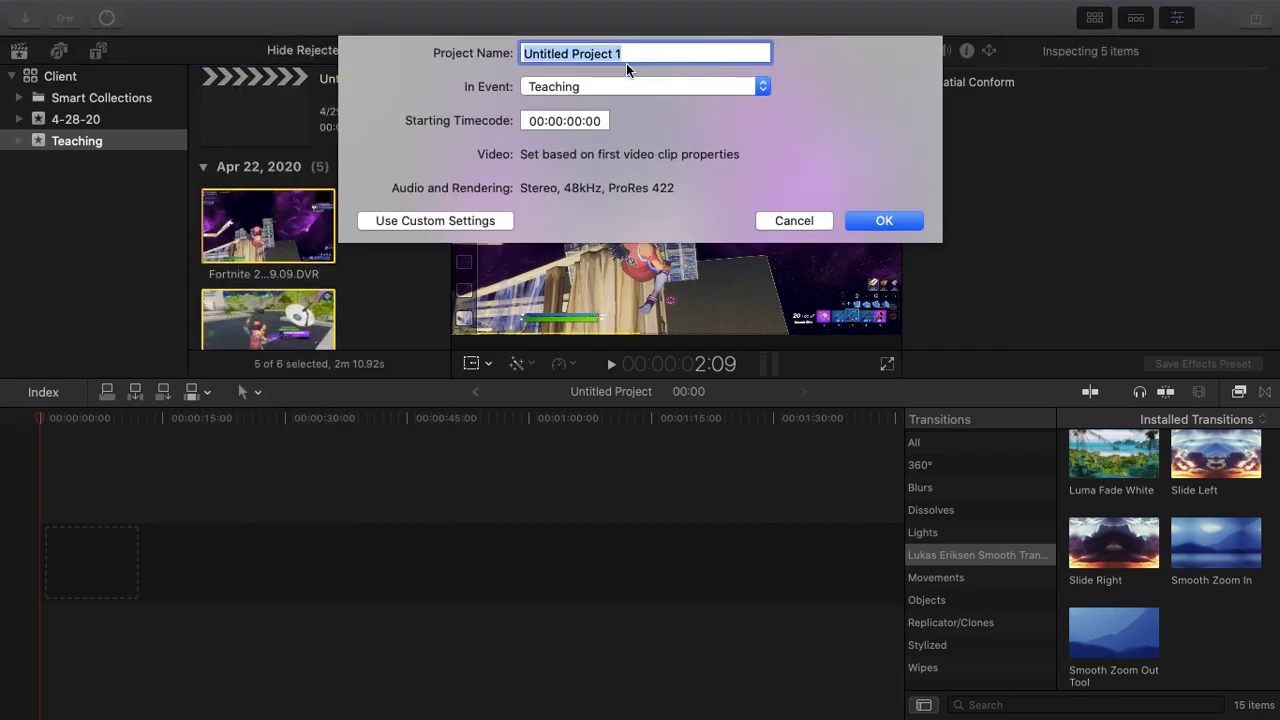
left_click(432, 221)
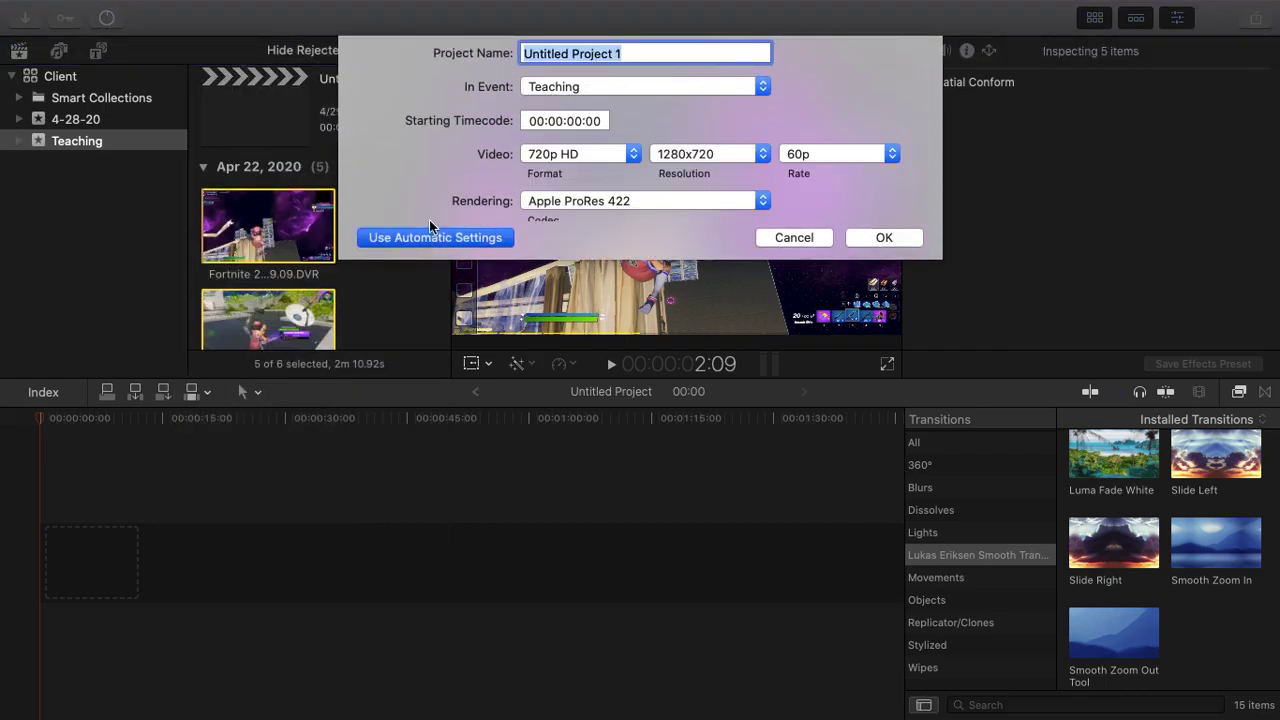
left_click(565, 201)
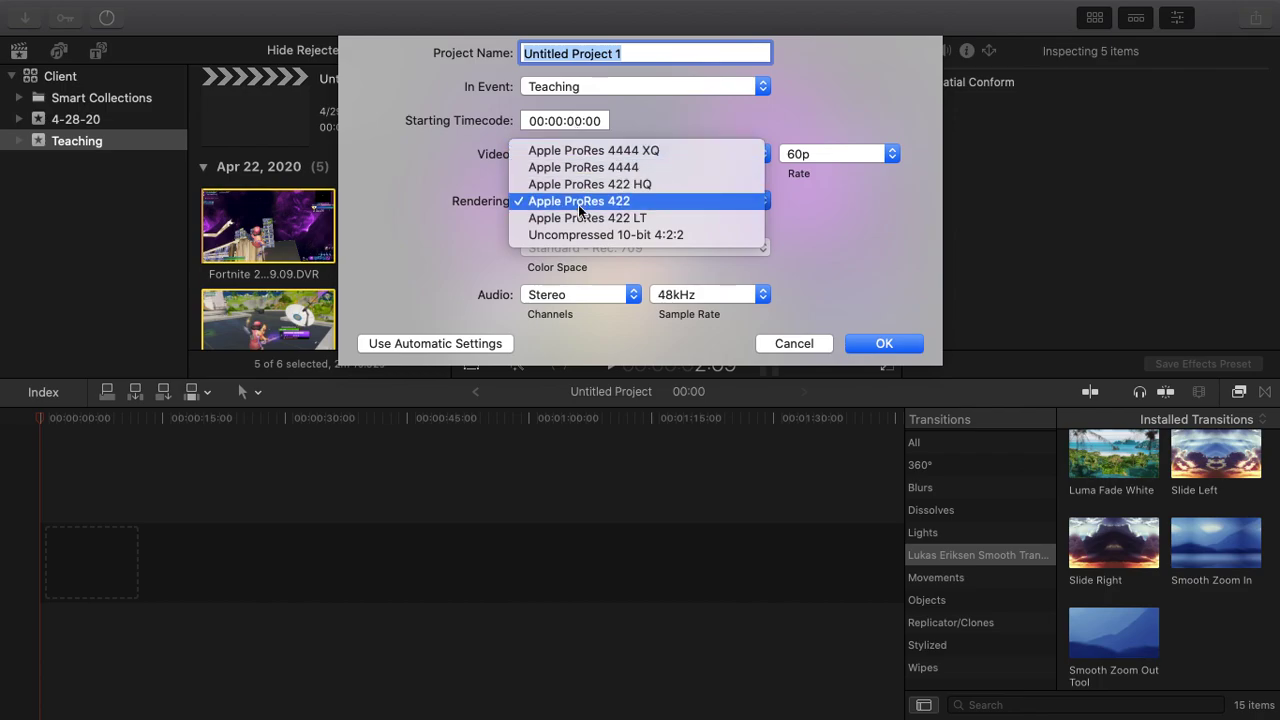
left_click(578, 207)
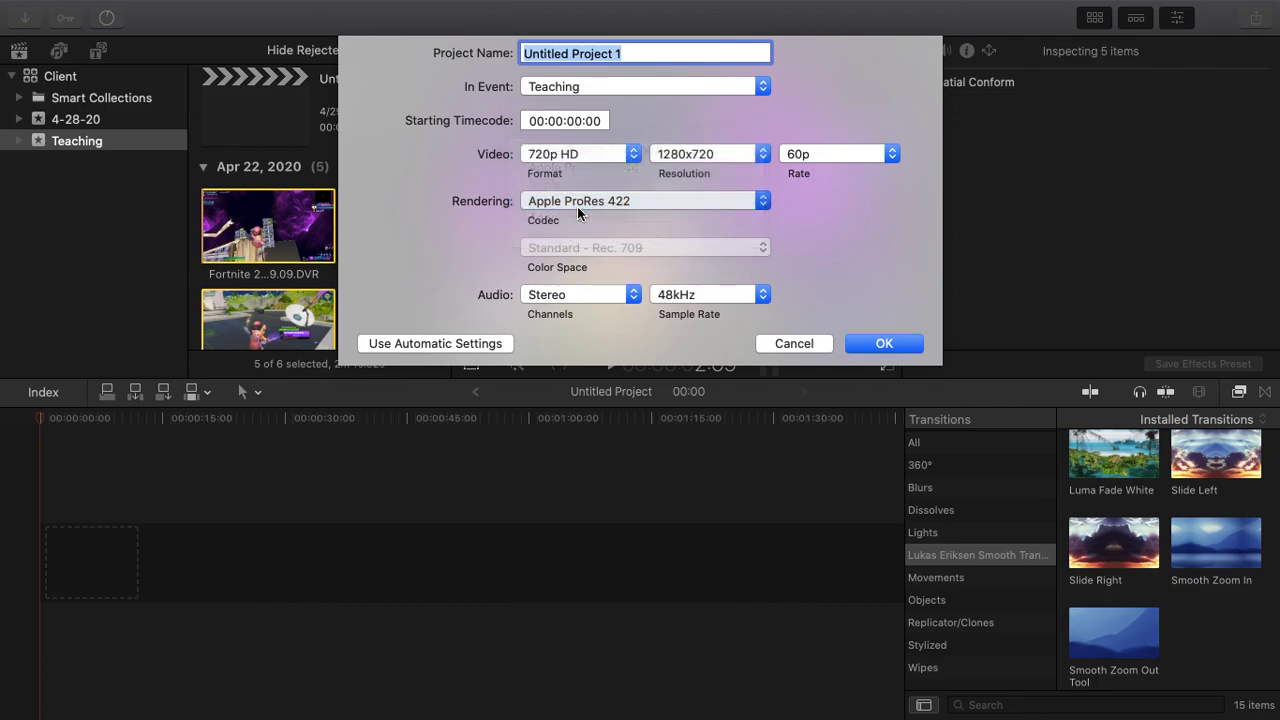
left_click(808, 346)
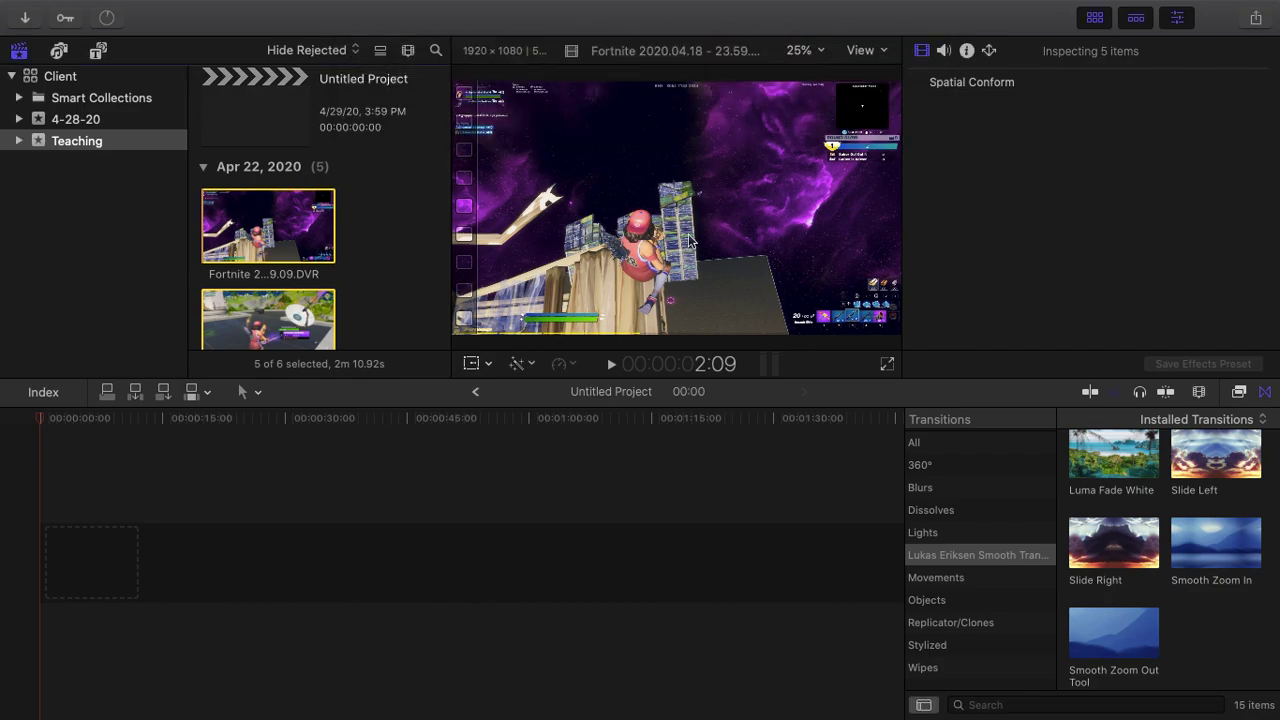
- Drag the Fortnite 2020.04.18 clip into the empty Untitled Project timeline
scroll(290, 258, "down", 2)
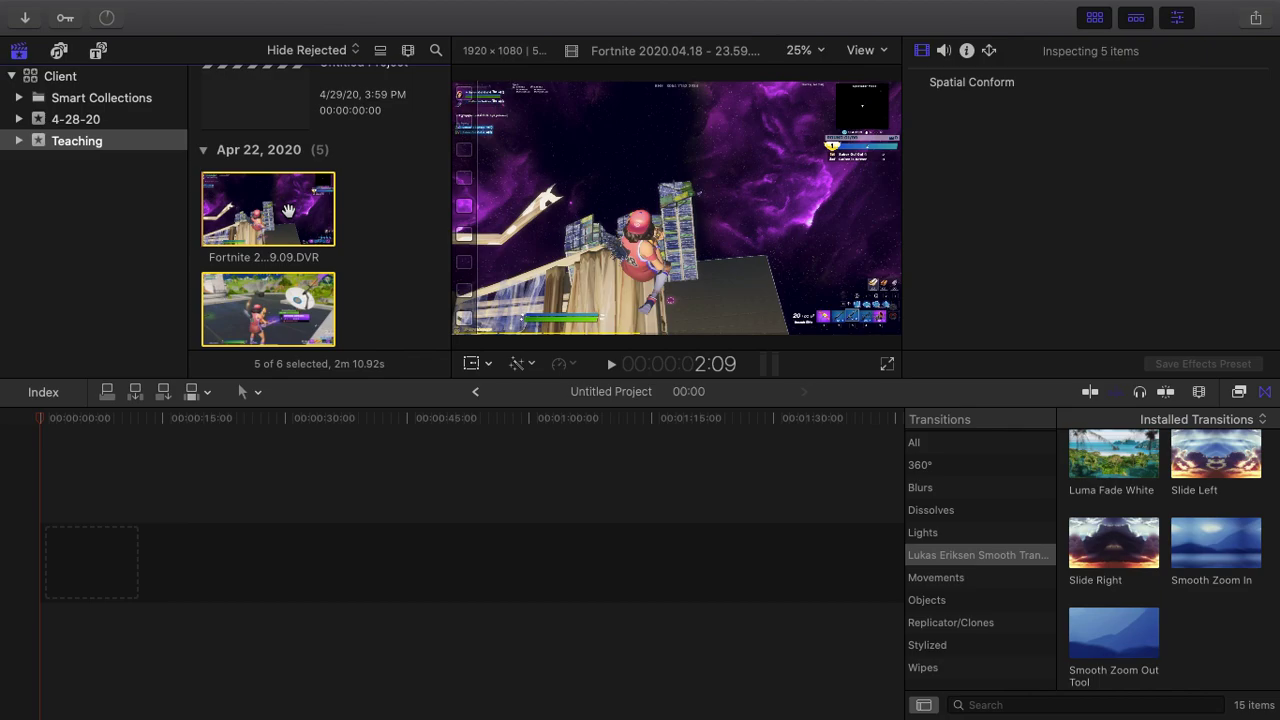
mouse_move(268, 10)
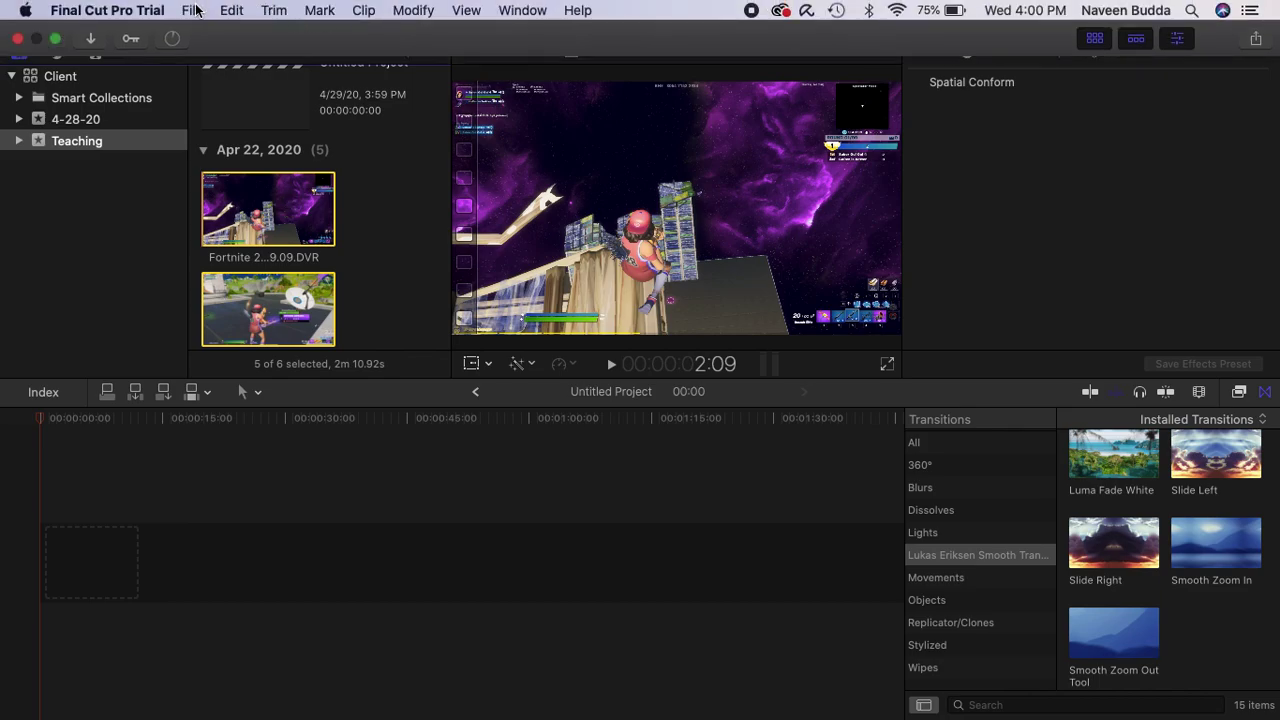
left_click(385, 251)
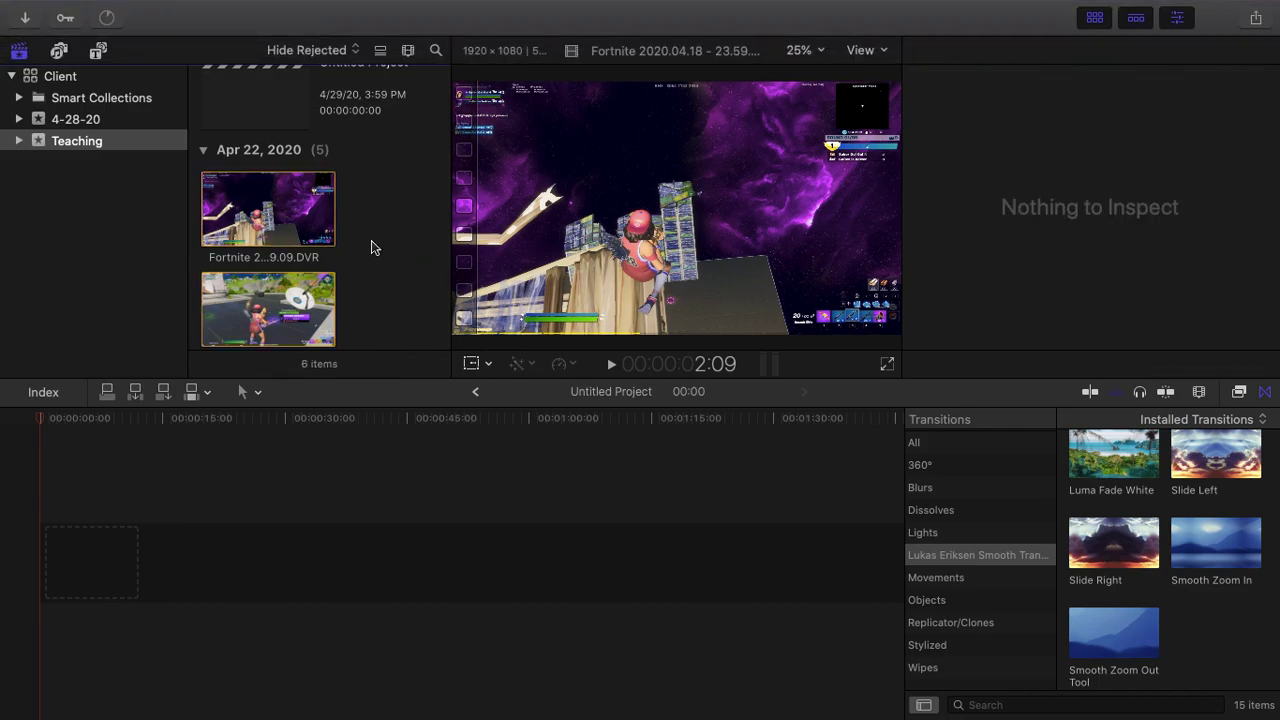
left_click(313, 217)
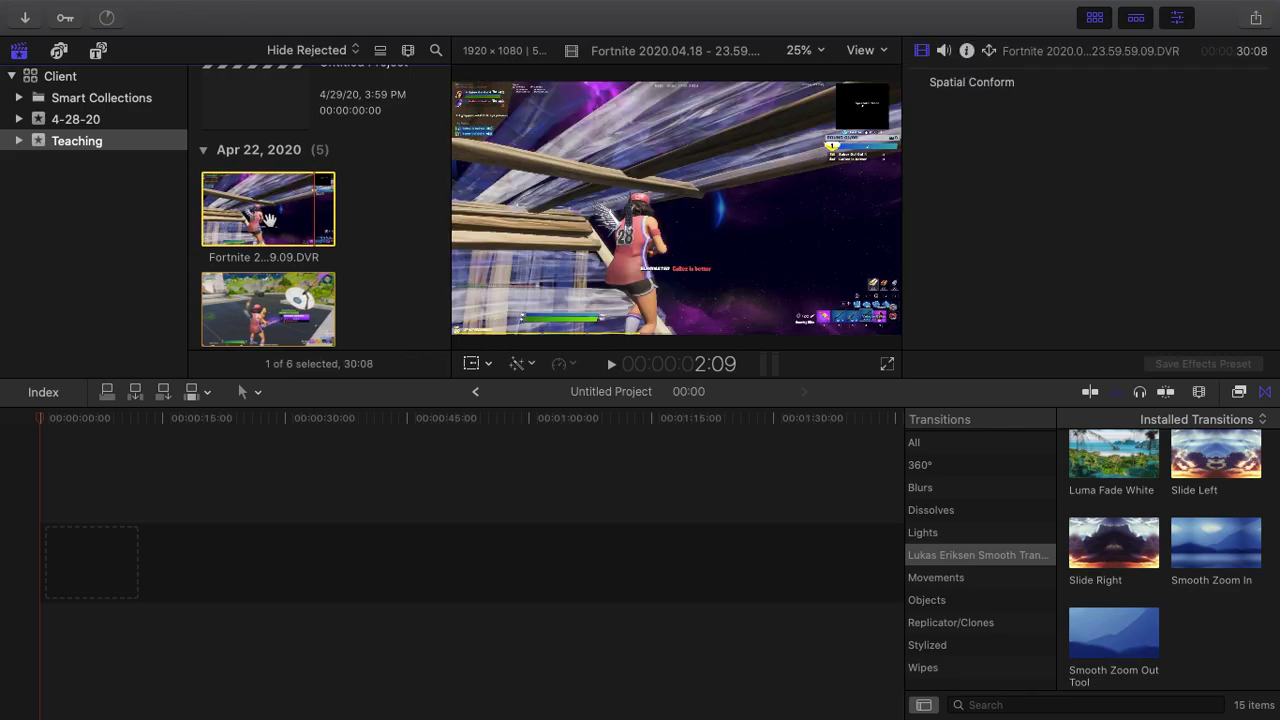
left_click_drag(268, 218, 40, 568)
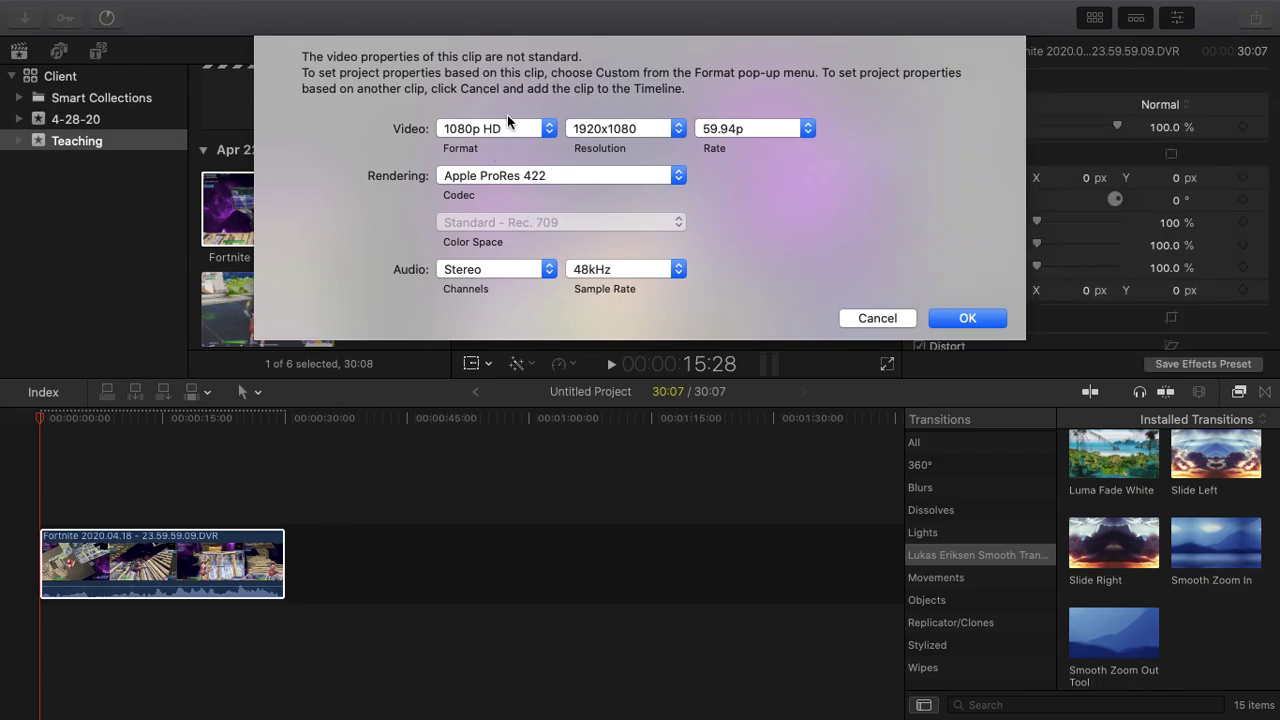
- Keep 1080p HD format and 59.94p frame rate as the project video settings and confirm
left_click(515, 130)
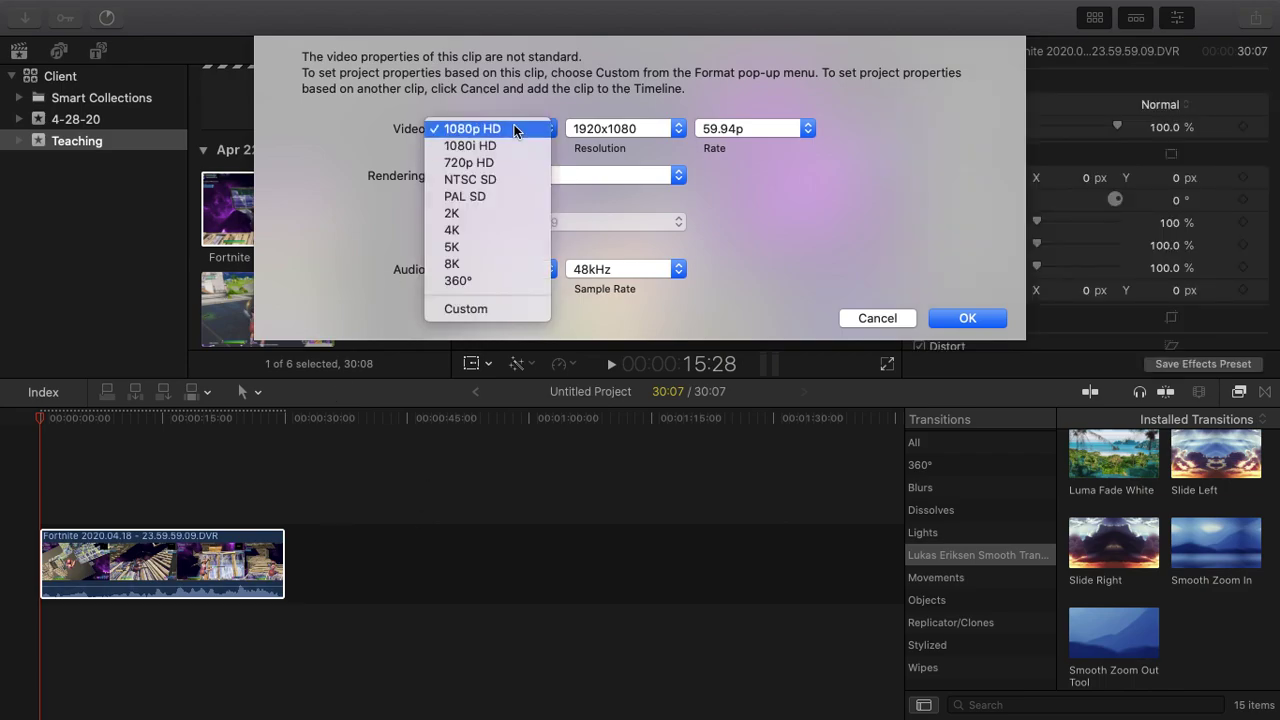
left_click(515, 130)
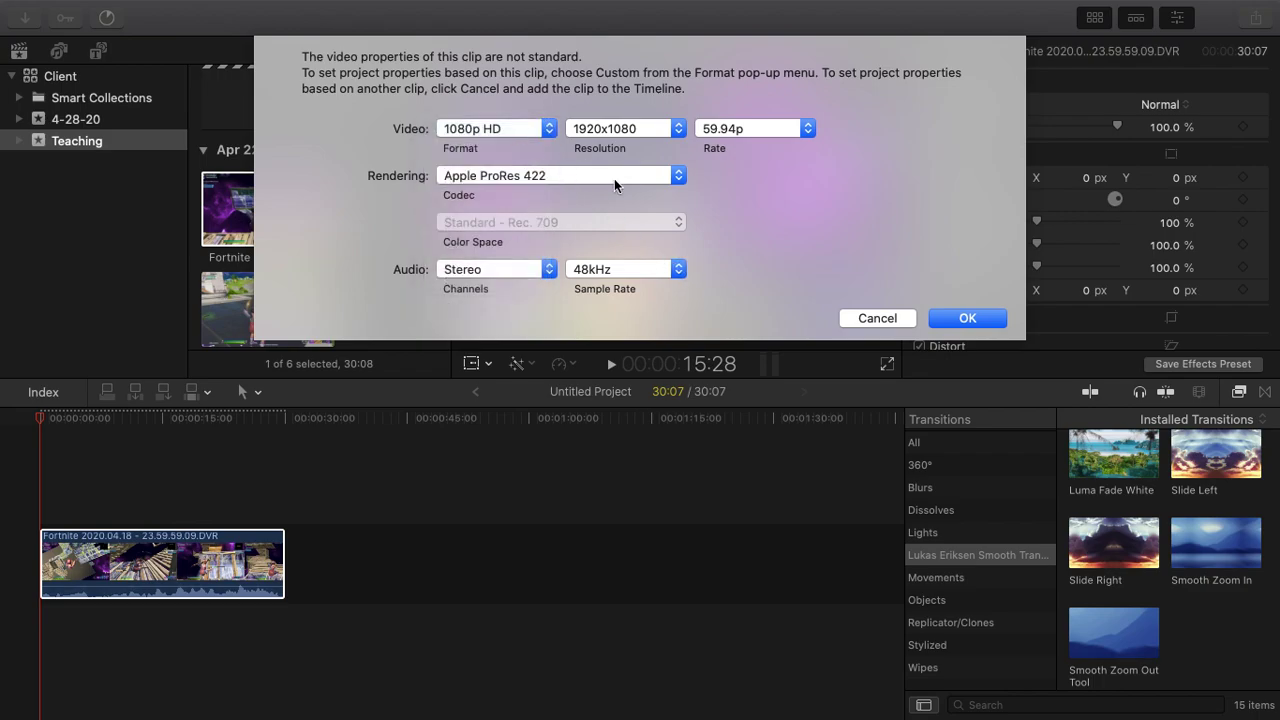
left_click(505, 131)
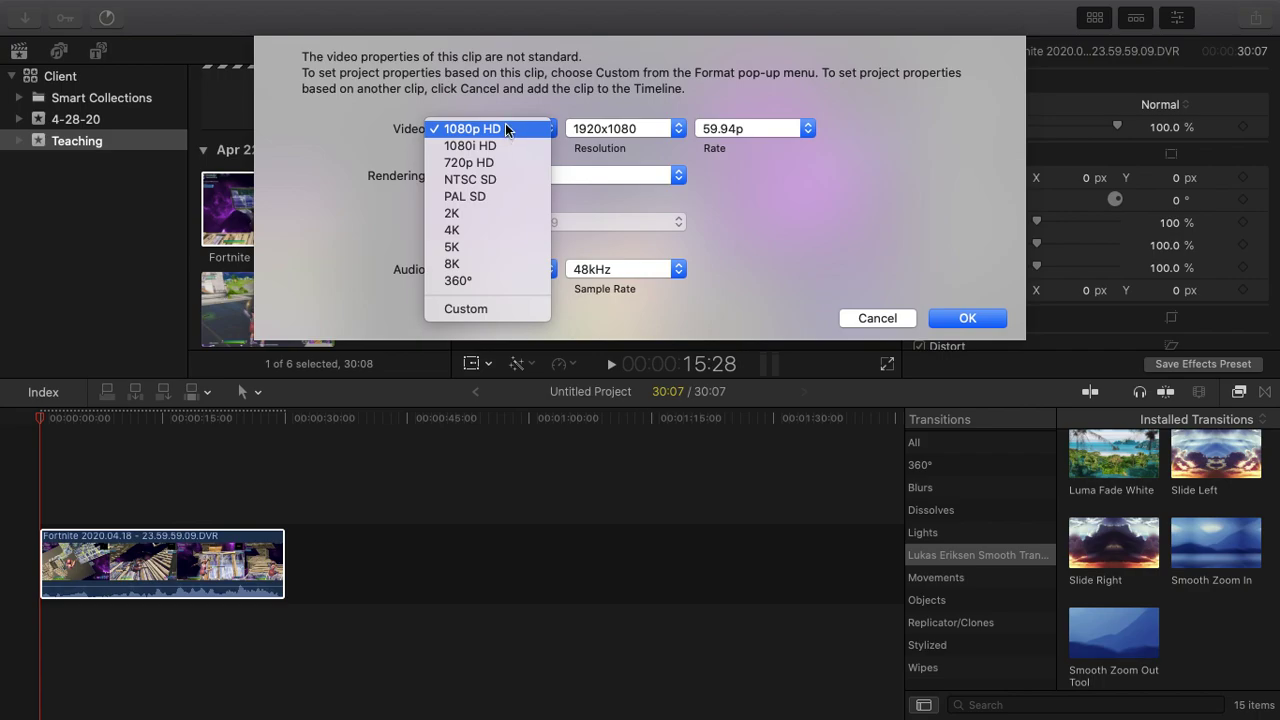
left_click(505, 126)
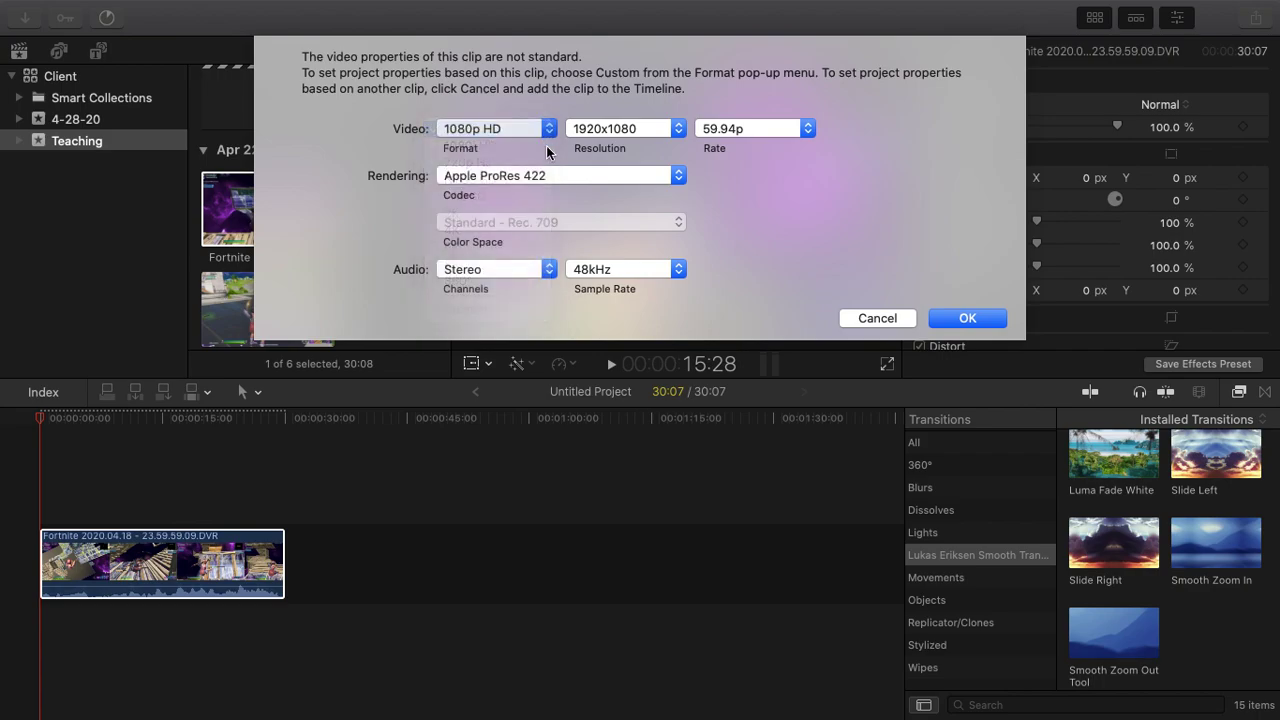
left_click(761, 134)
left_click(760, 127)
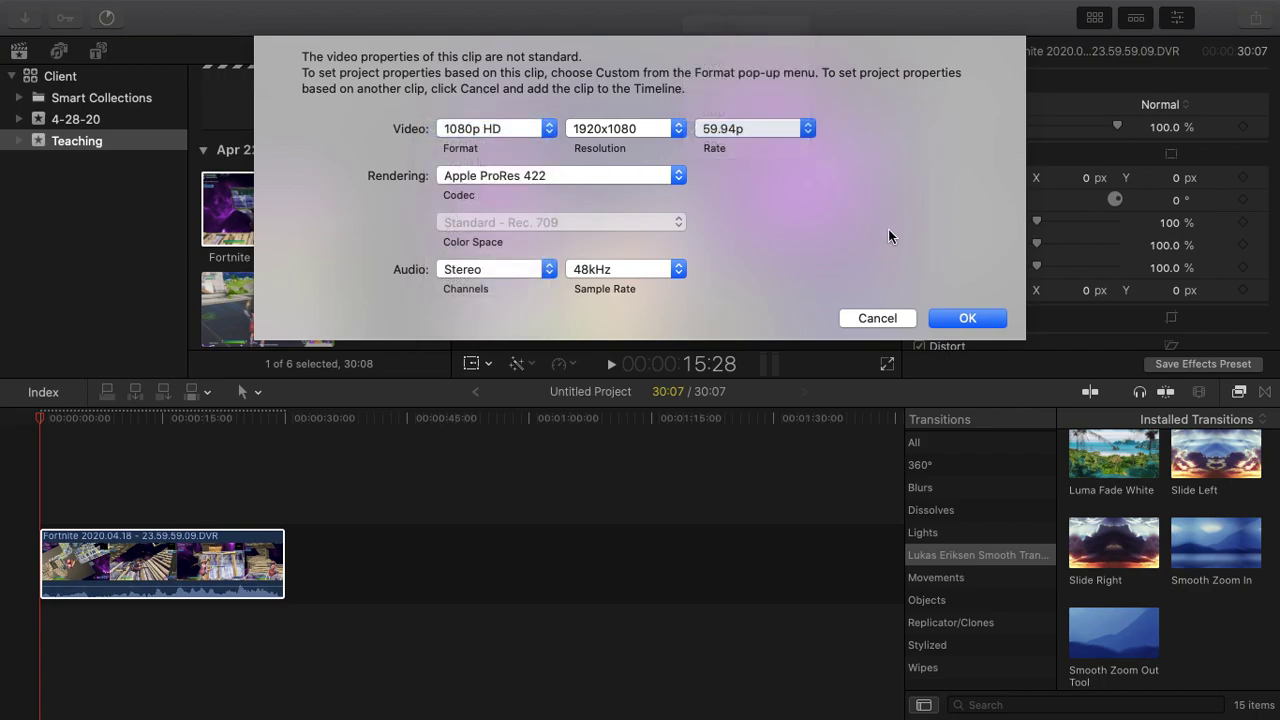
left_click(953, 317)
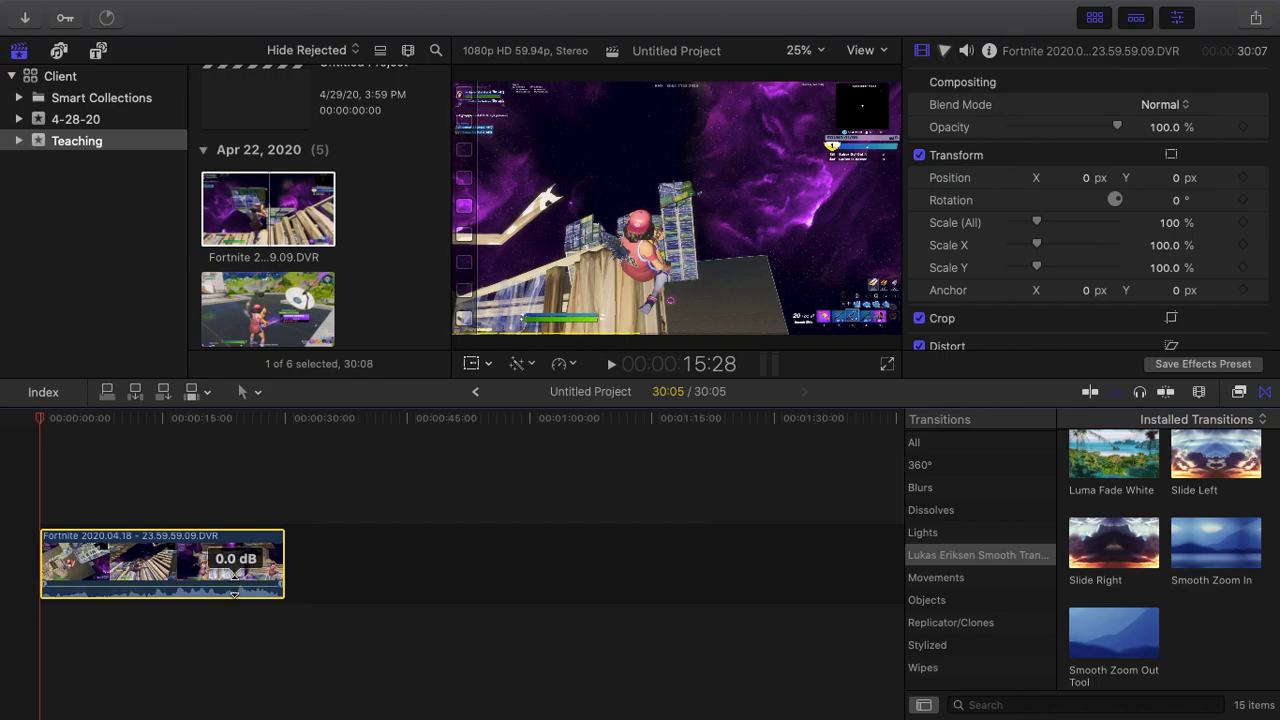
- Mute the clip's audio to -∞ dB, rotate it 2.1°, and scale it to about 290% by 306%
mouse_move(234, 585)
left_mouse_down()
mouse_move(234, 598)
mouse_move(236, 586)
left_mouse_up()
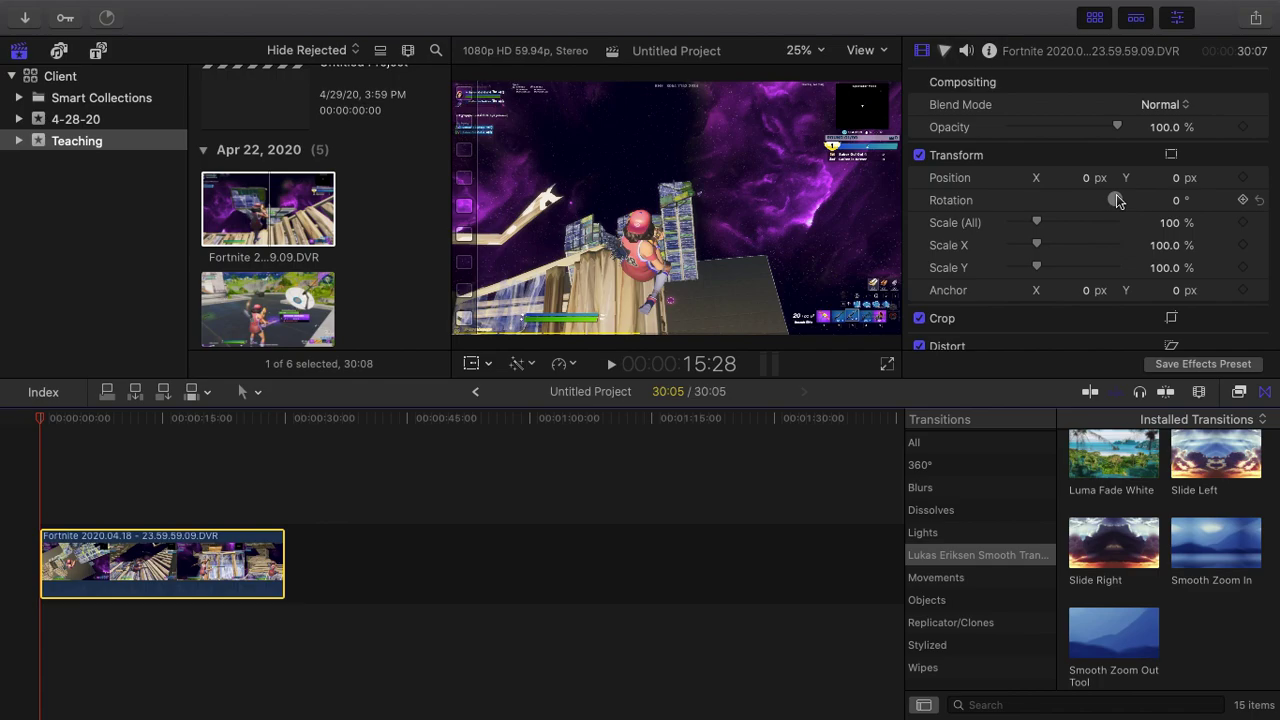
mouse_move(1117, 198)
left_mouse_down()
mouse_move(1107, 214)
mouse_move(1129, 197)
mouse_move(1106, 173)
mouse_move(1106, 206)
mouse_move(1133, 204)
left_mouse_up()
left_click_drag(1038, 223, 1094, 266)
scroll(1035, 270, "down", 1)
scroll(1035, 270, "down", 2)
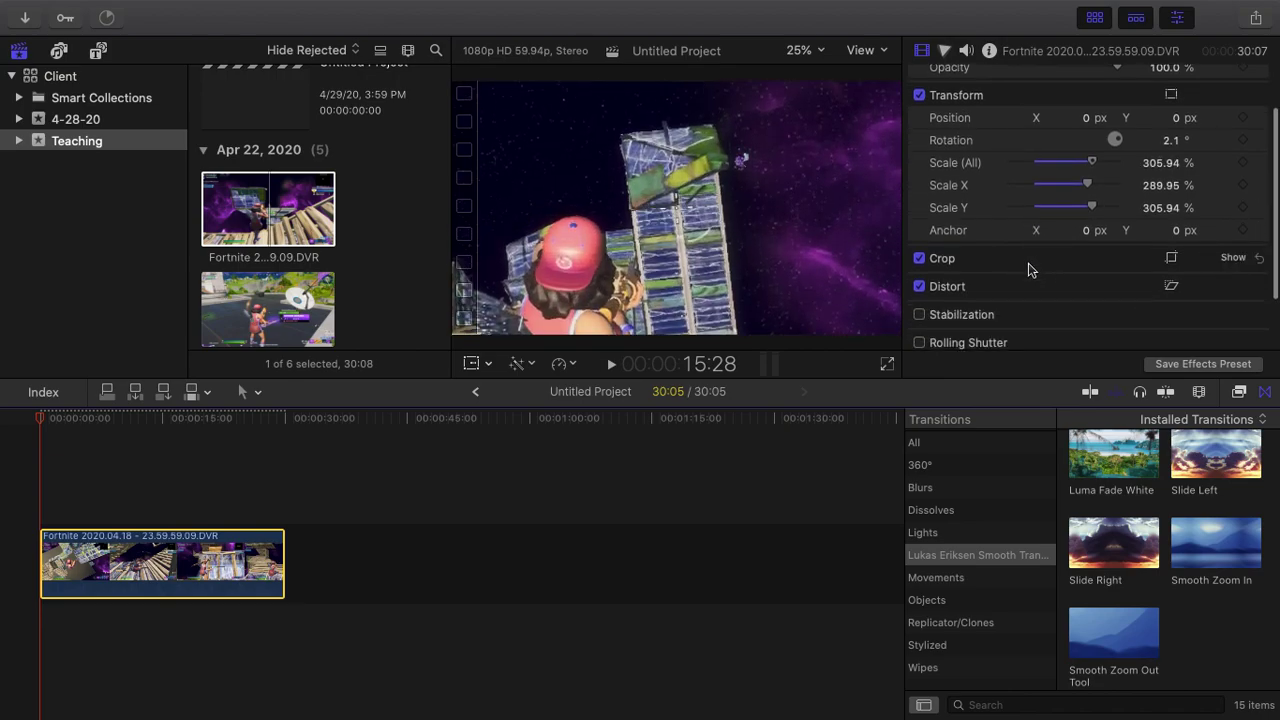
- Delete the transformed clip and drag a fresh copy of the first Fortnite clip into the timeline
key("Delete")
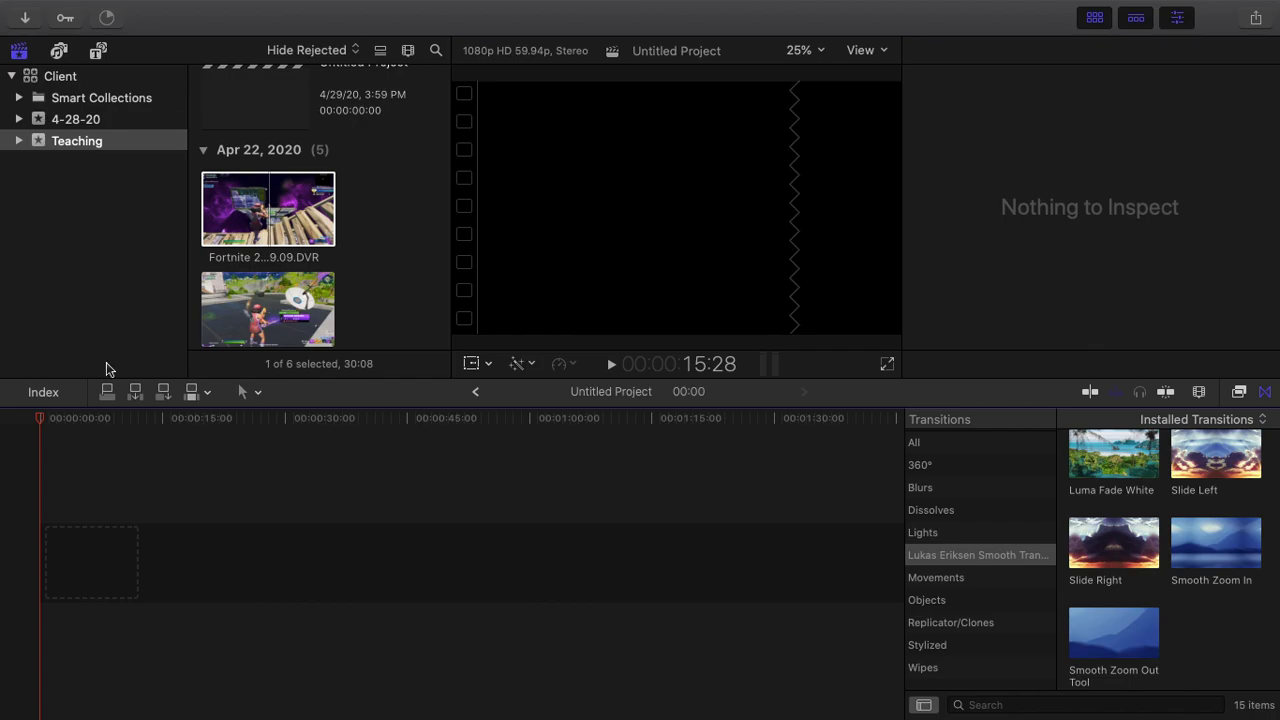
left_click(235, 199)
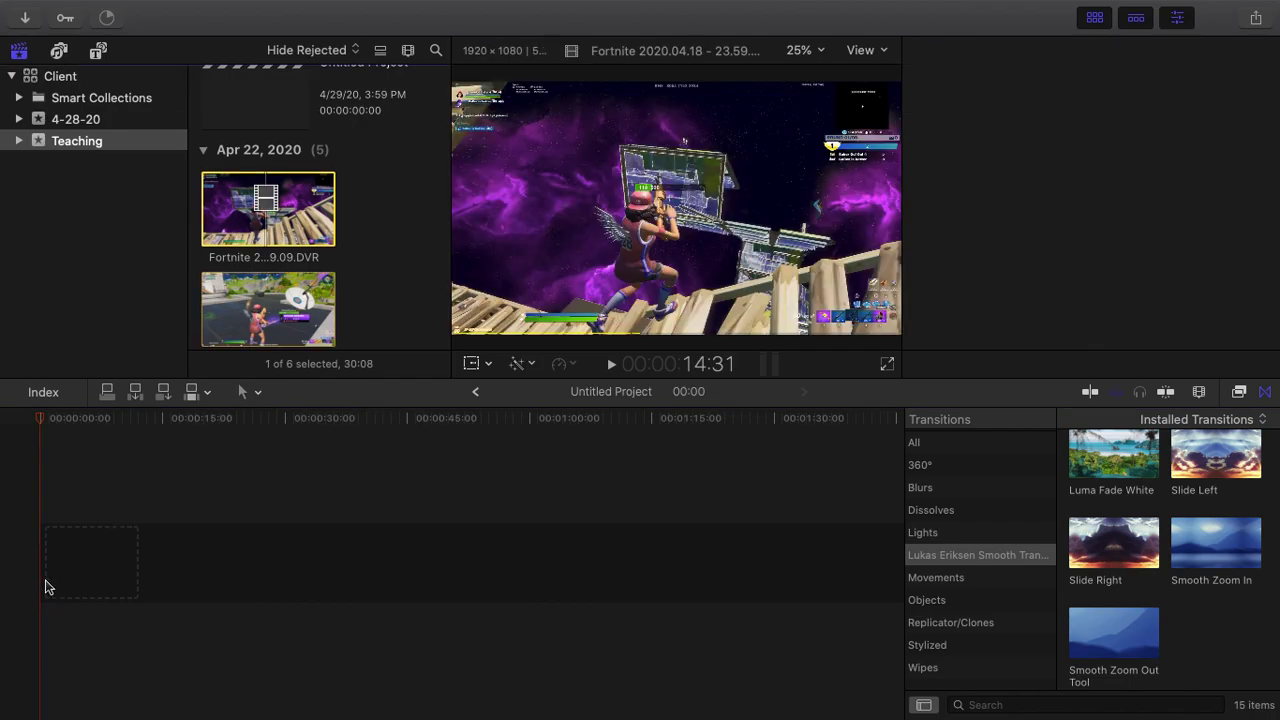
left_click_drag(57, 621, 28, 565)
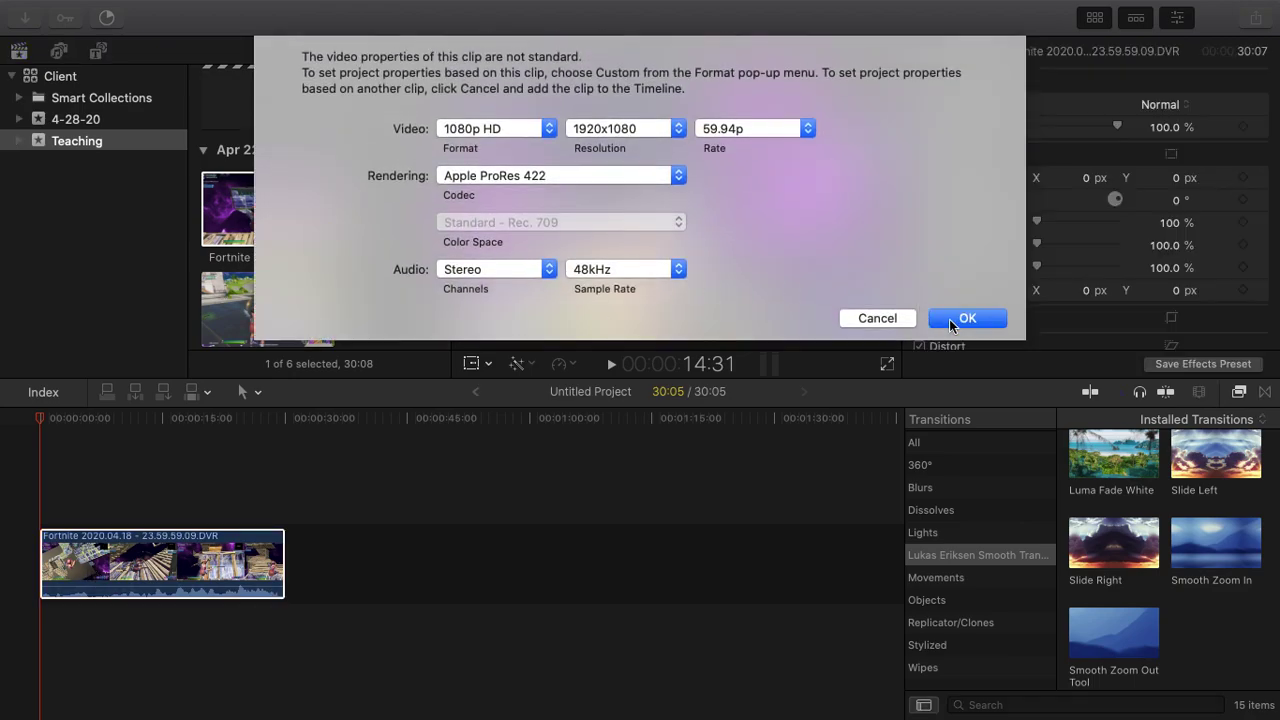
left_click(958, 318)
left_click(971, 318)
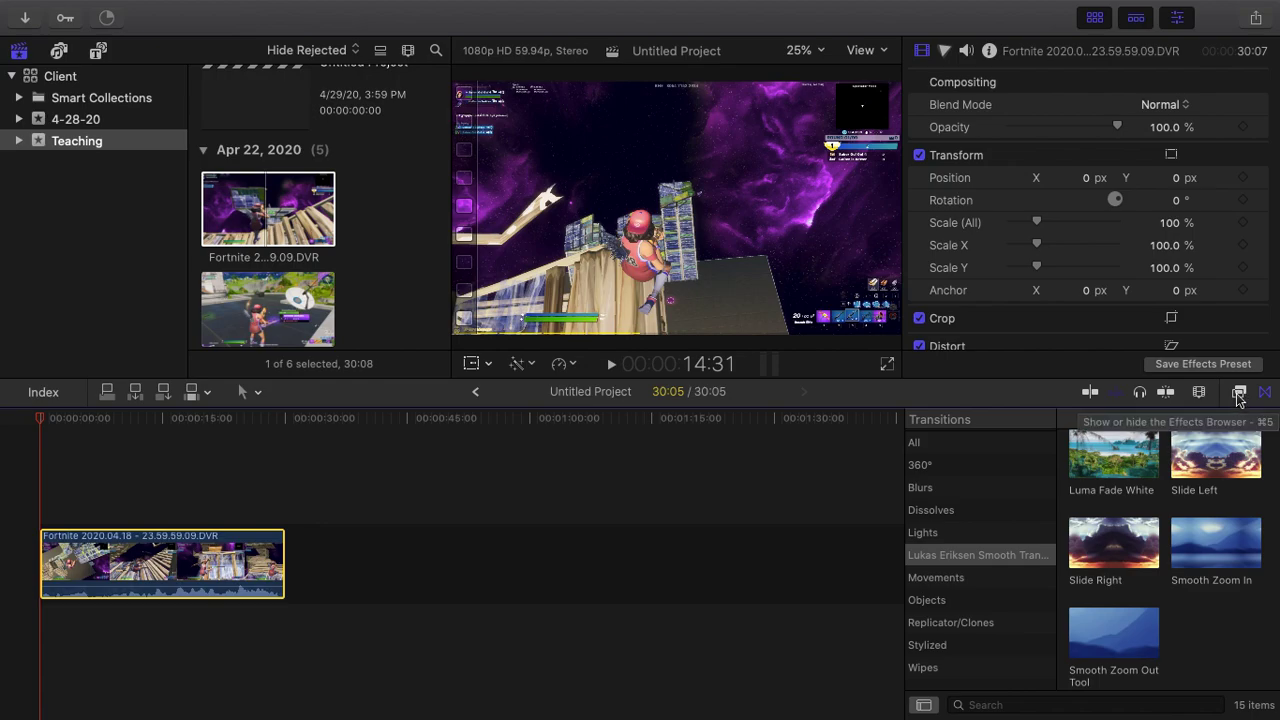
- Find Custom LUT among the Color video effects and drop it onto the Fortnite timeline clip
left_click(1238, 393)
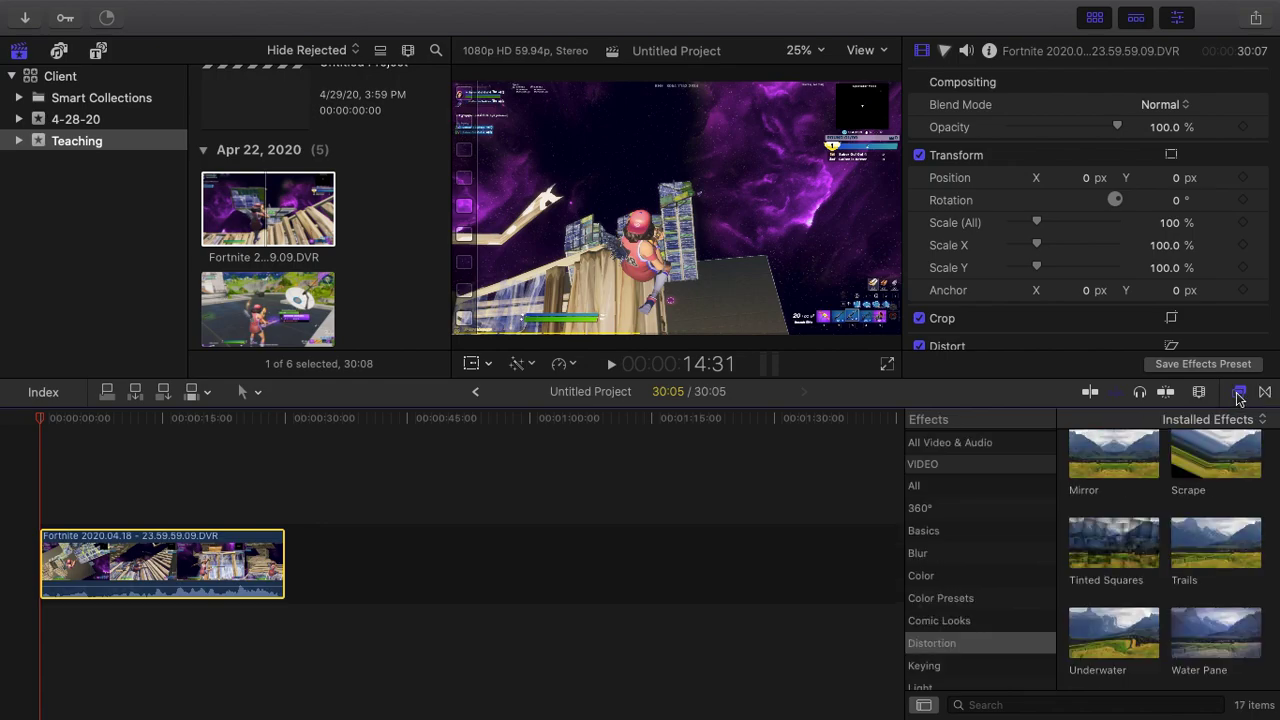
left_click(987, 485)
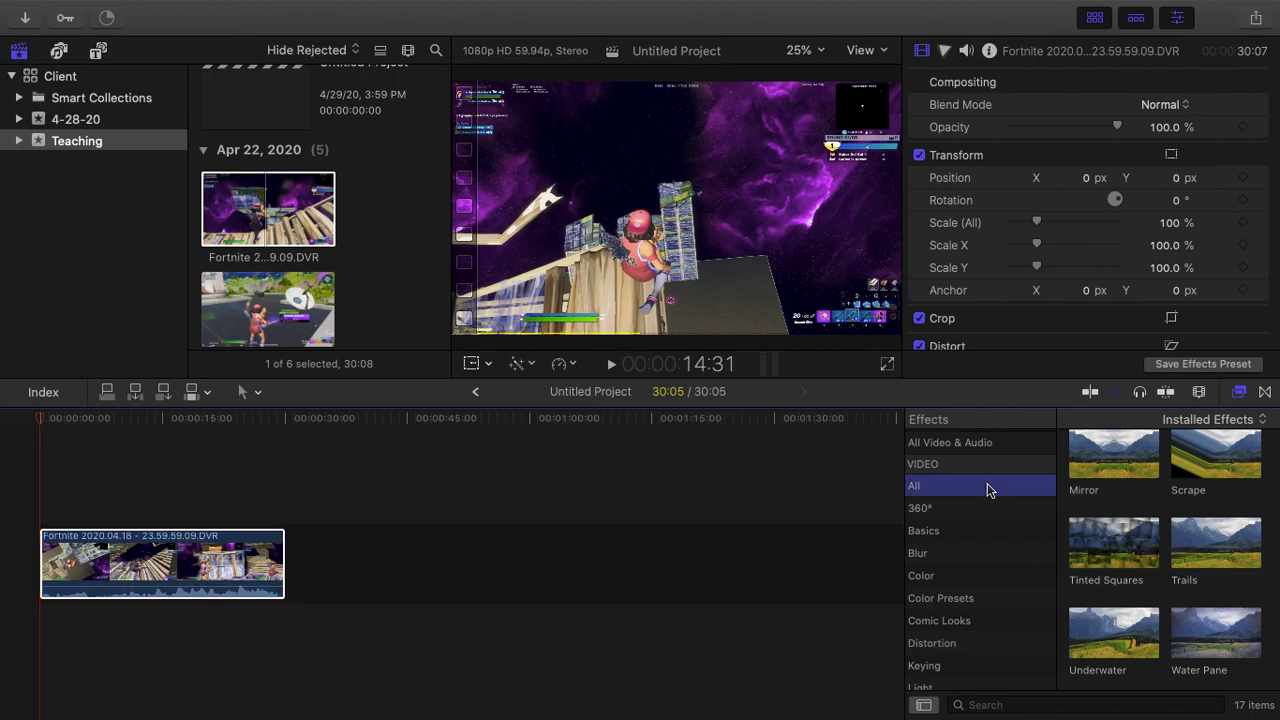
scroll(960, 586, "down", 5)
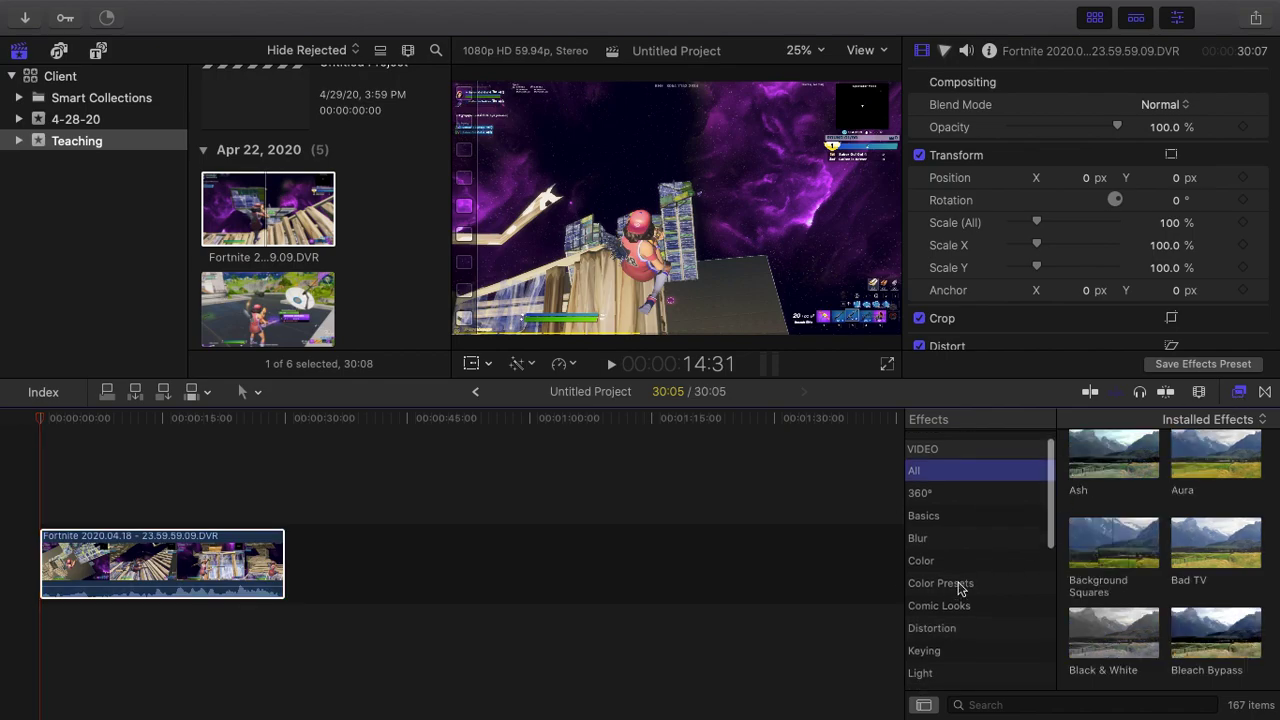
scroll(945, 605, "down", 3)
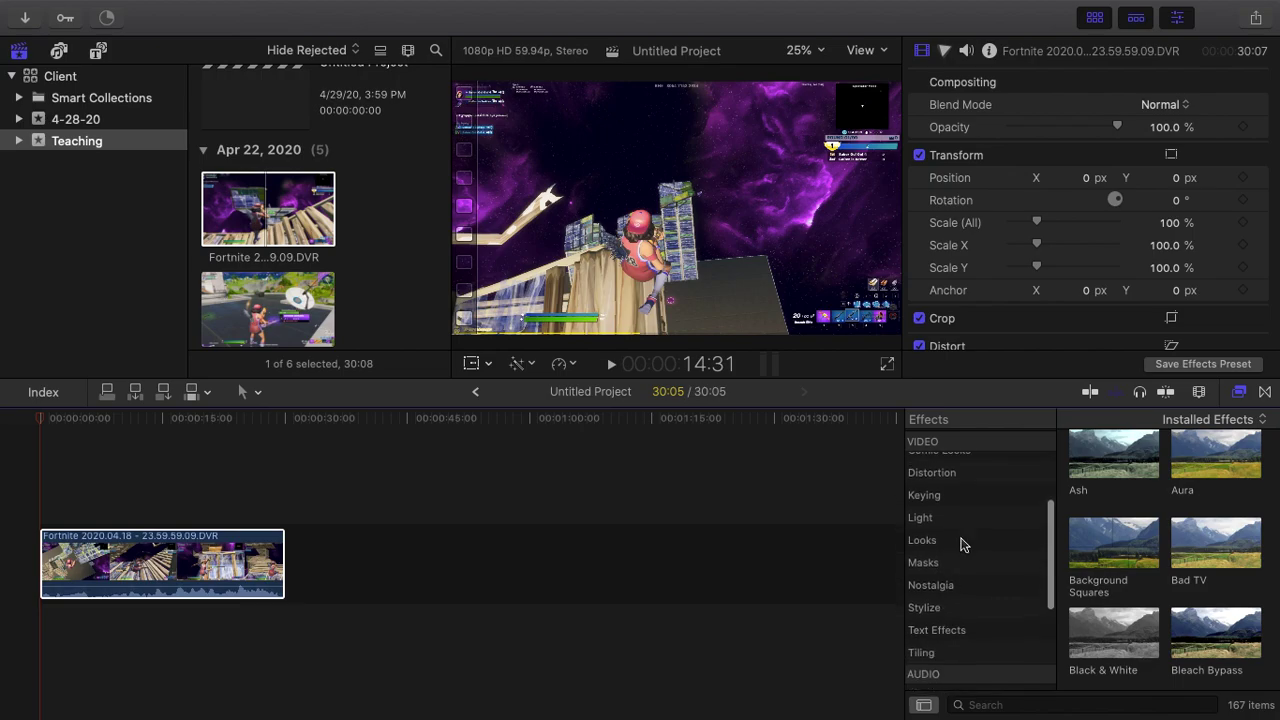
scroll(932, 552, "up", 5)
left_click(921, 512)
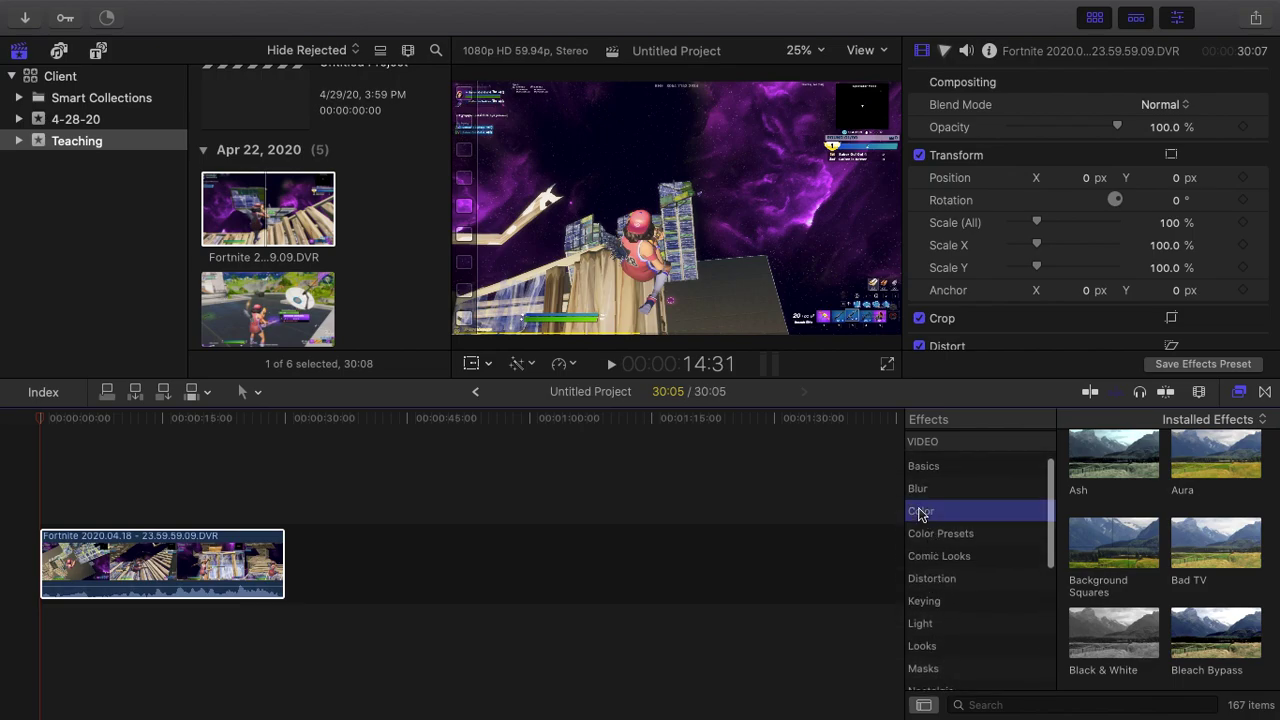
scroll(1170, 557, "down", 5)
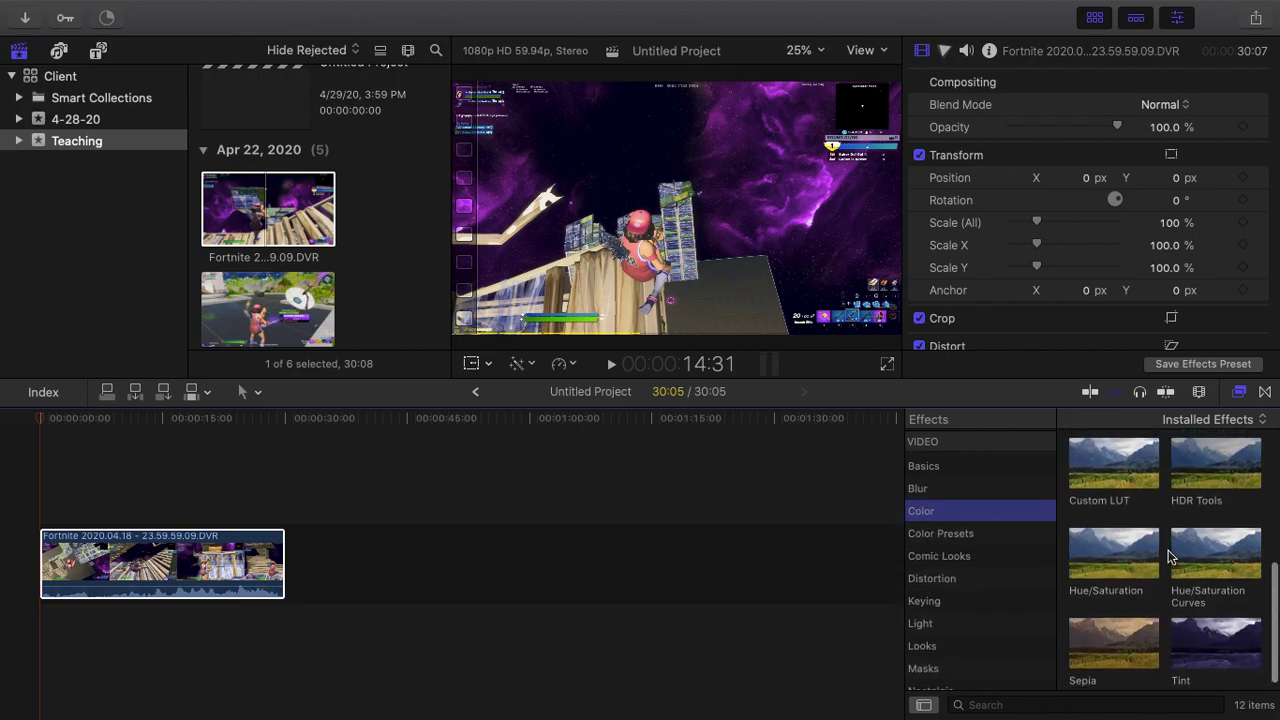
left_click(1106, 498)
left_click_drag(1133, 487, 205, 592)
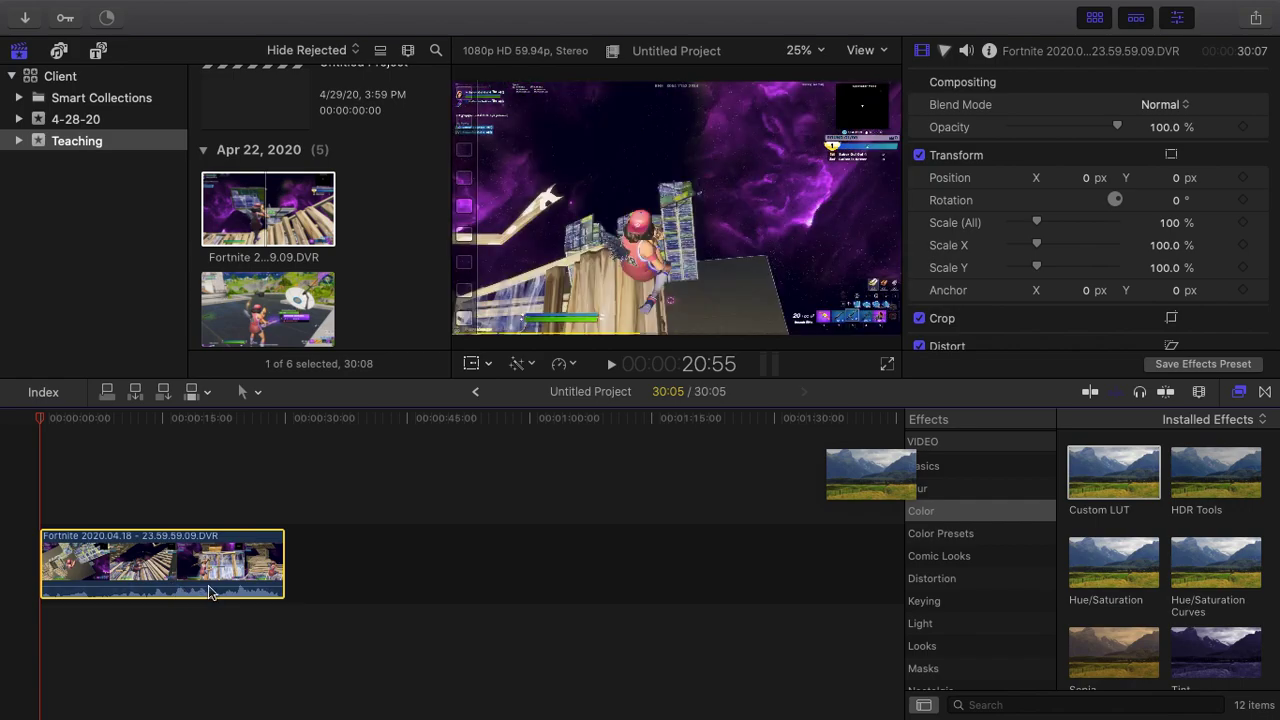
left_click_drag(199, 588, 193, 566)
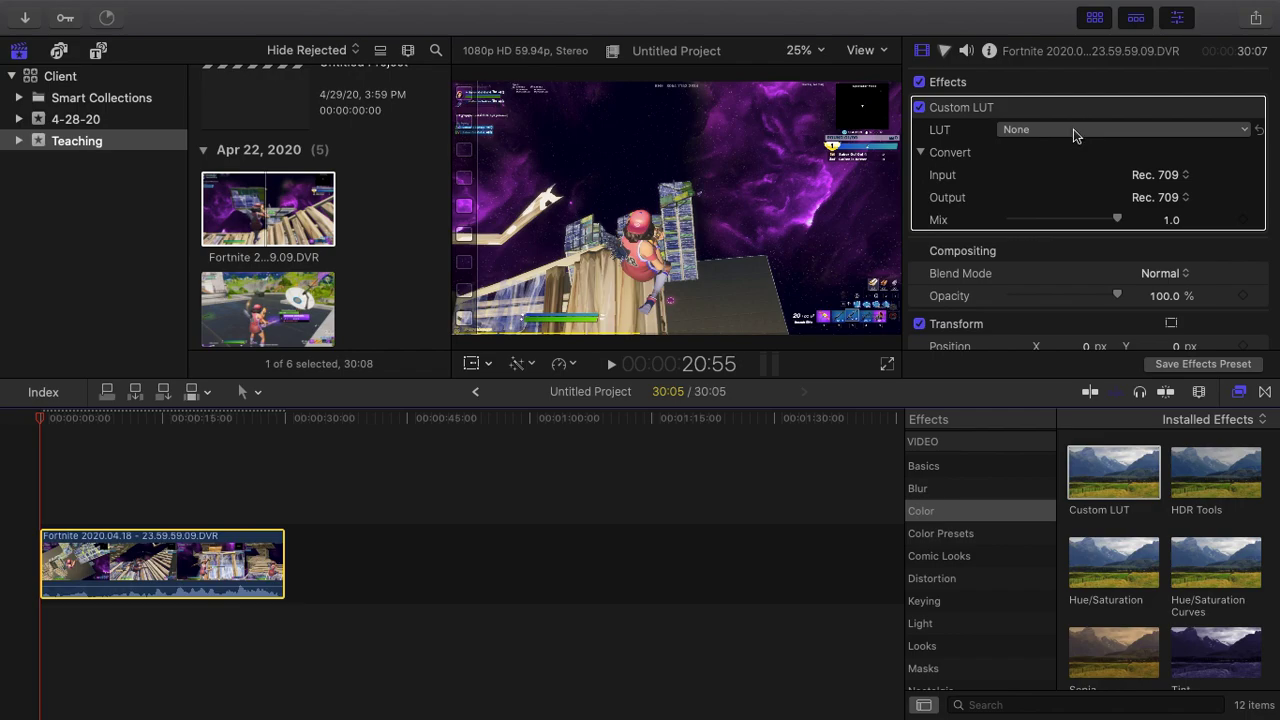
- Set the Custom LUT to Arabica 12 and scrub the playhead to preview the graded footage
left_click(1073, 135)
mouse_move(1068, 177)
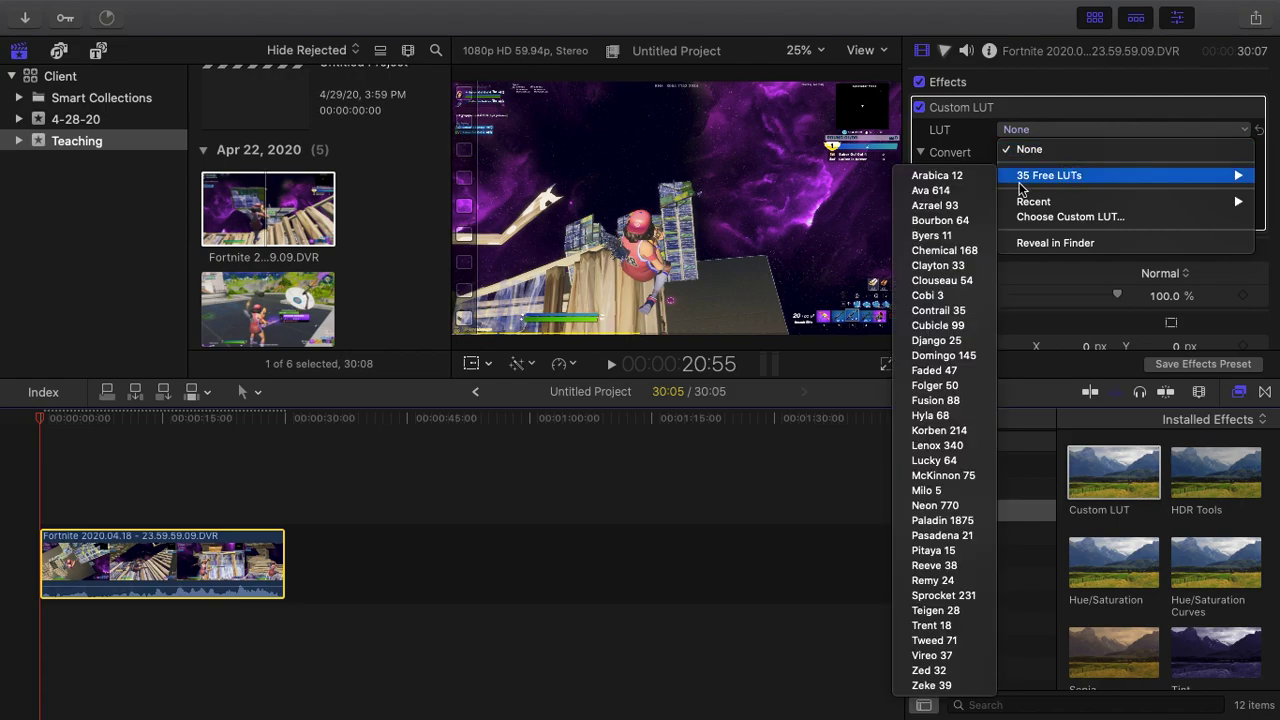
left_click(958, 177)
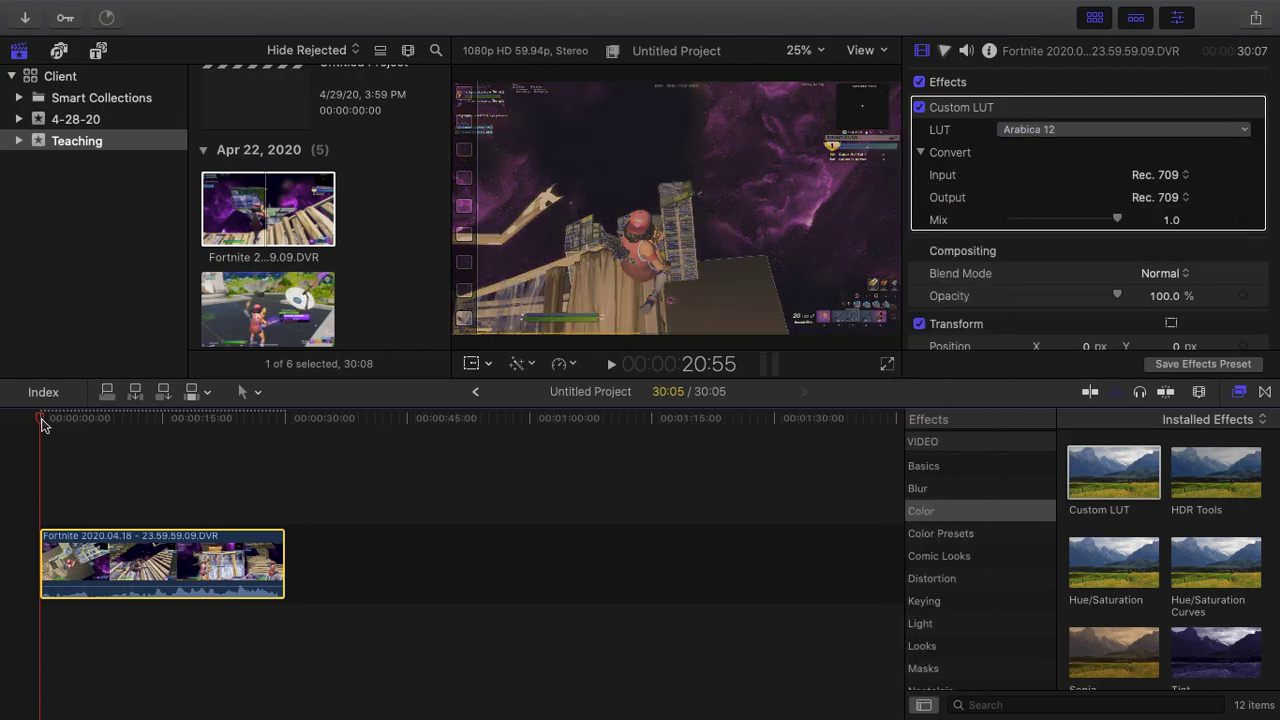
left_click_drag(41, 424, 114, 424)
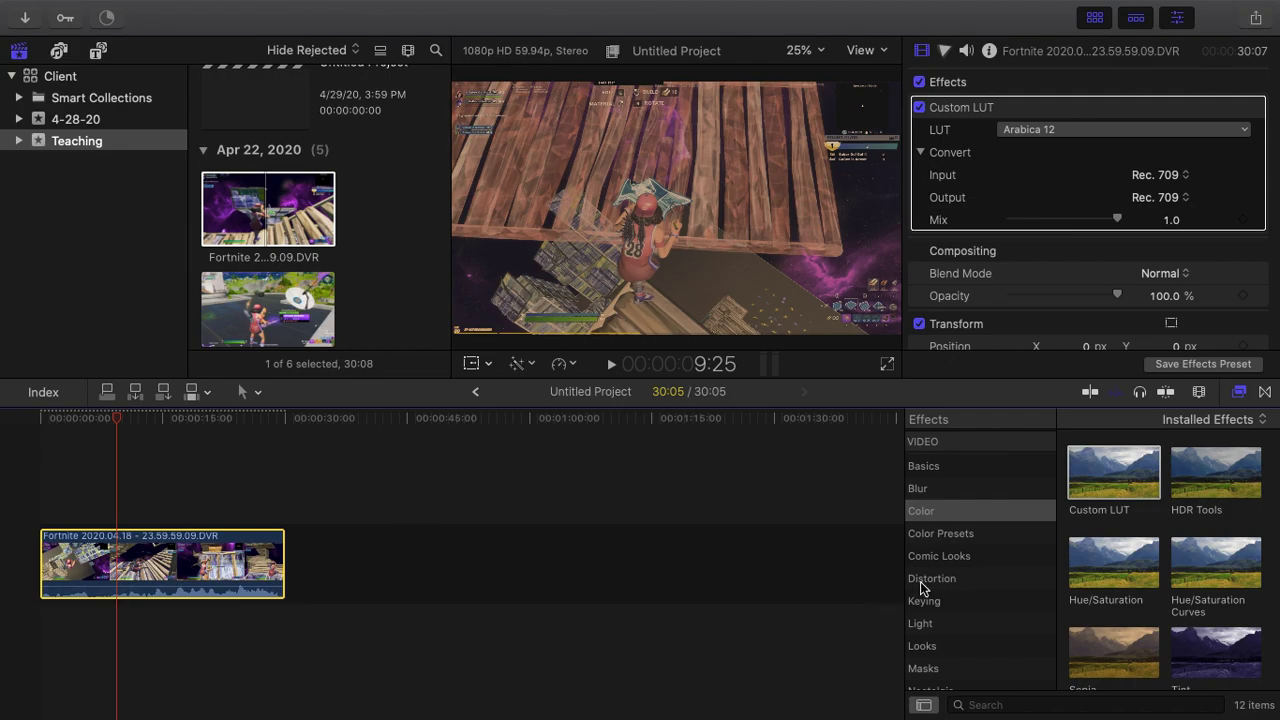
- Browse the Color Presets, Comic Looks, Distortion, Keying, Light and Looks effects, then return to Transitions
left_click(942, 534)
left_click(945, 557)
left_click(948, 579)
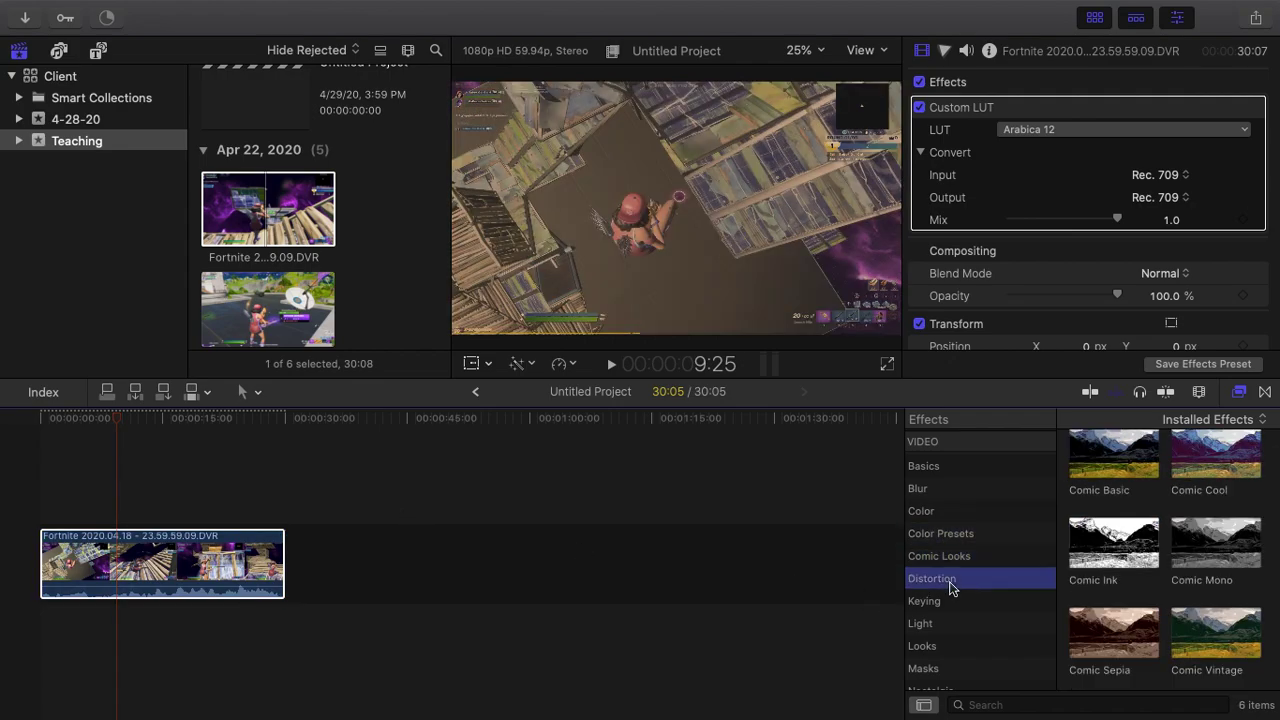
left_click(951, 603)
left_click(951, 623)
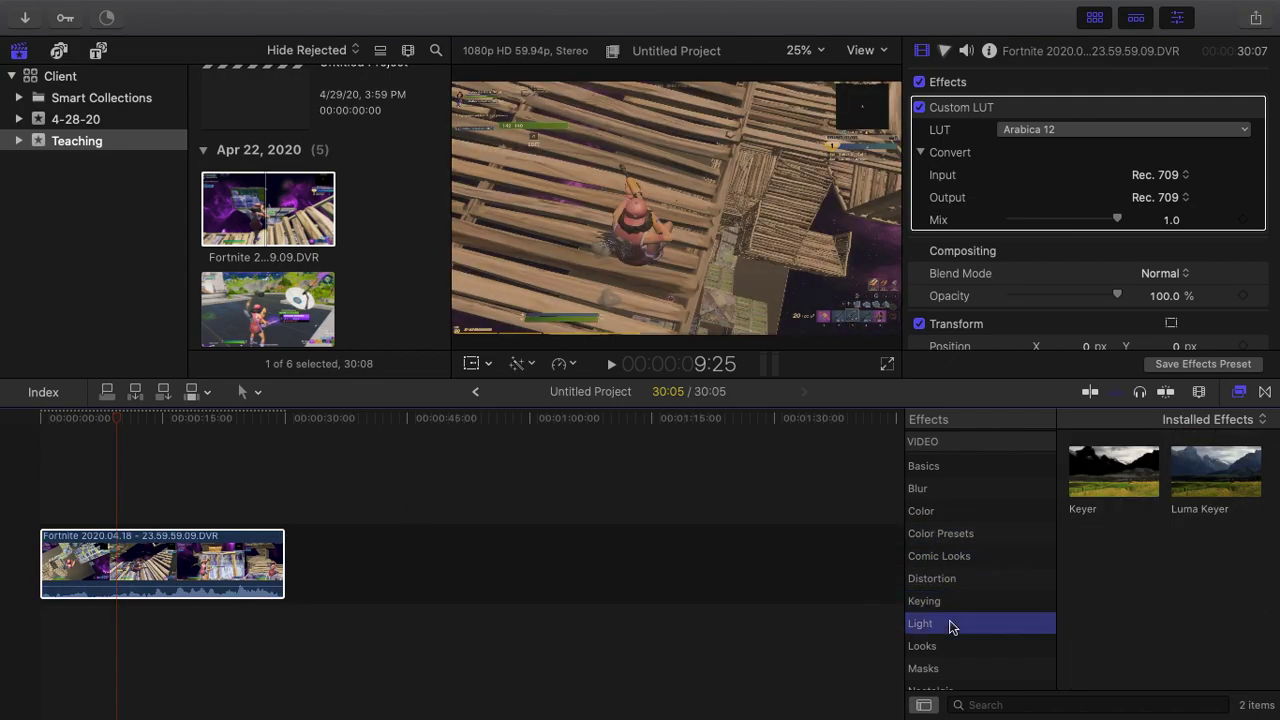
left_click(949, 646)
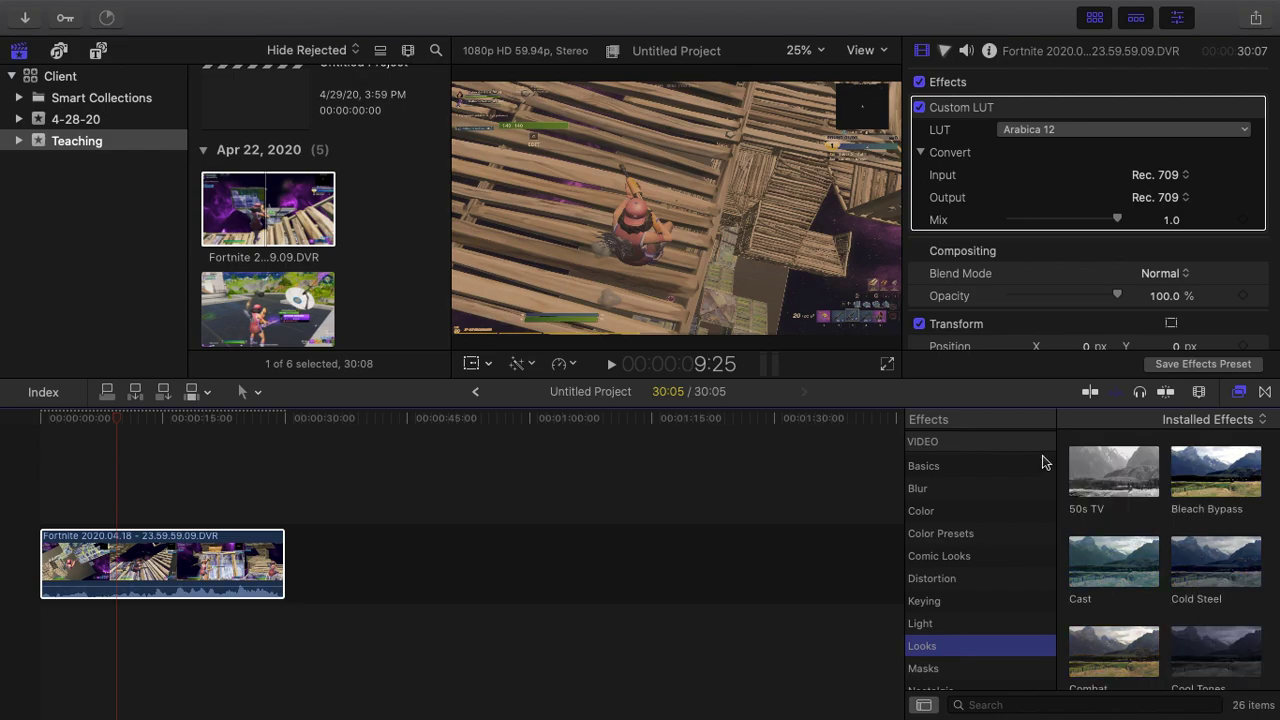
left_click(1265, 391)
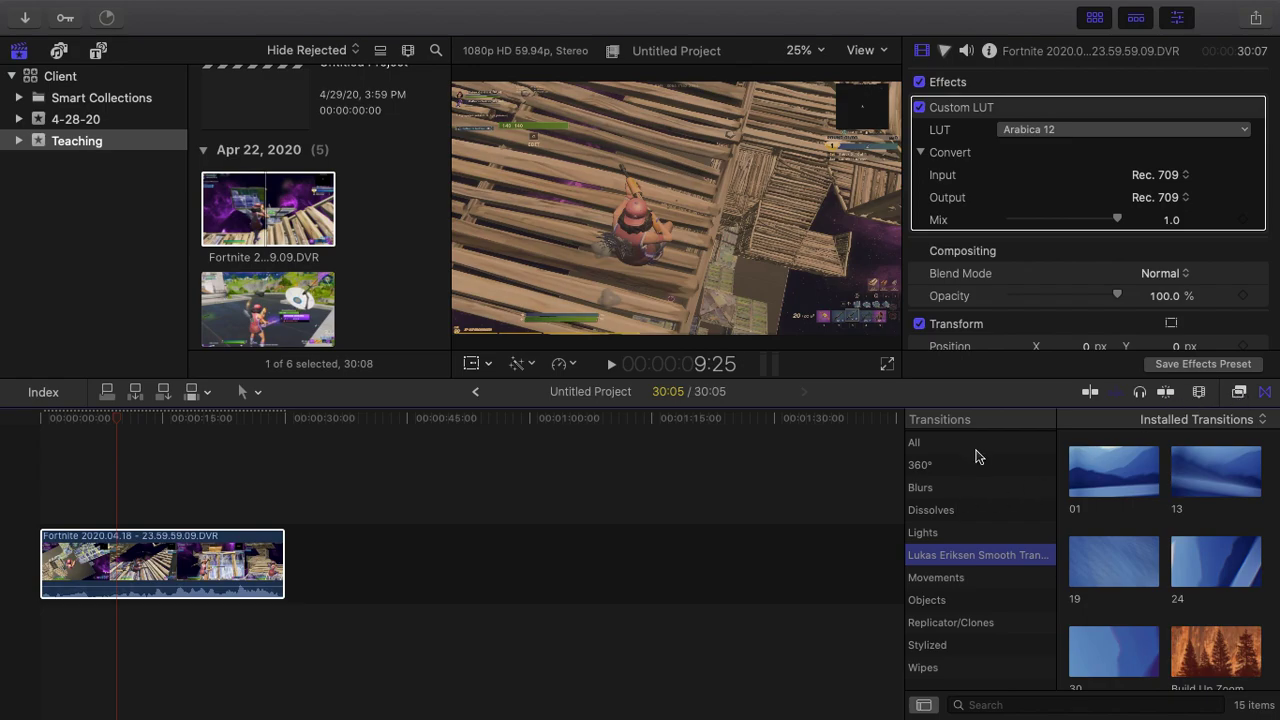
- Append clip Fortnite 2020.04.19 - 00.58.32.36 after the first clip, then select transition 13
left_click(975, 447)
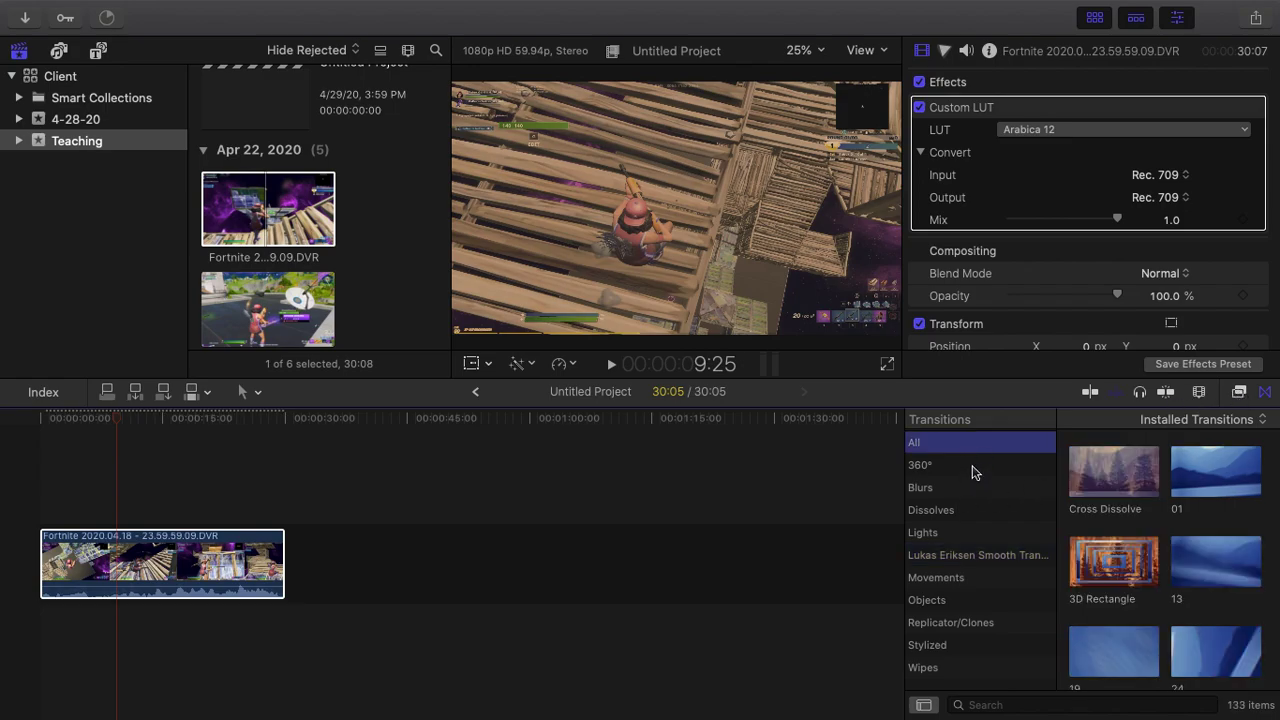
left_click_drag(278, 280, 290, 607)
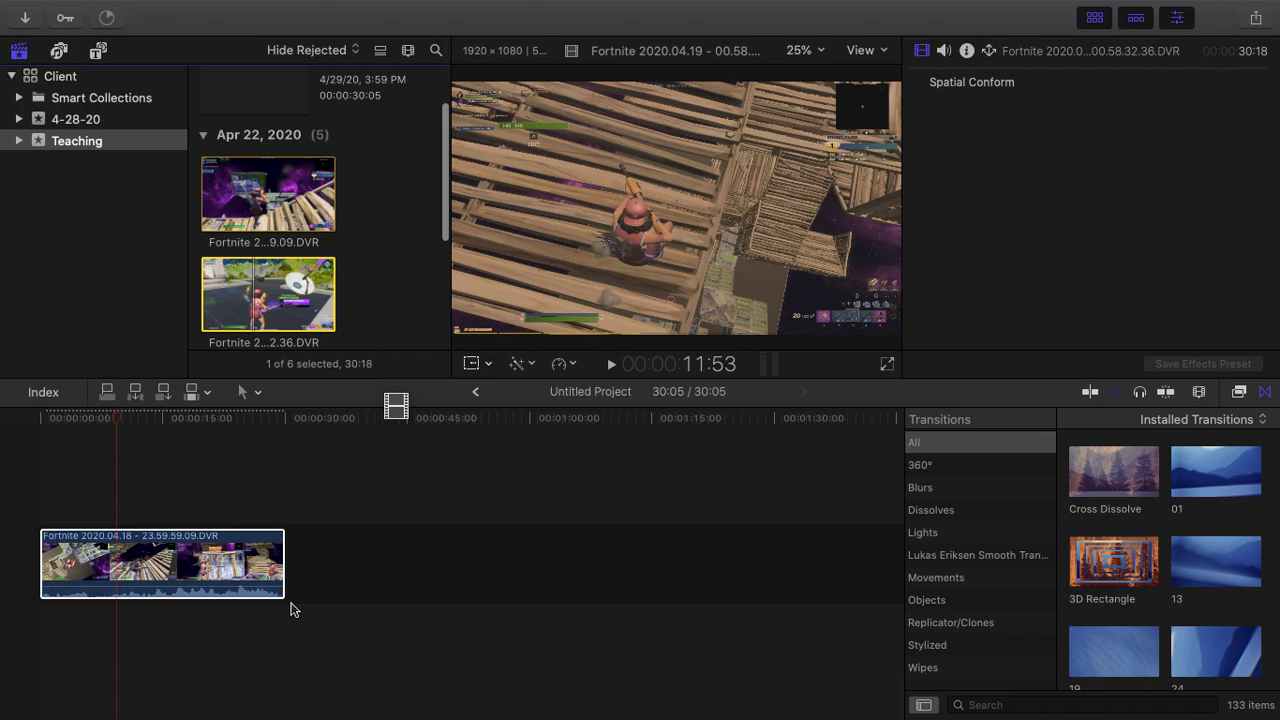
left_click_drag(290, 607, 292, 608)
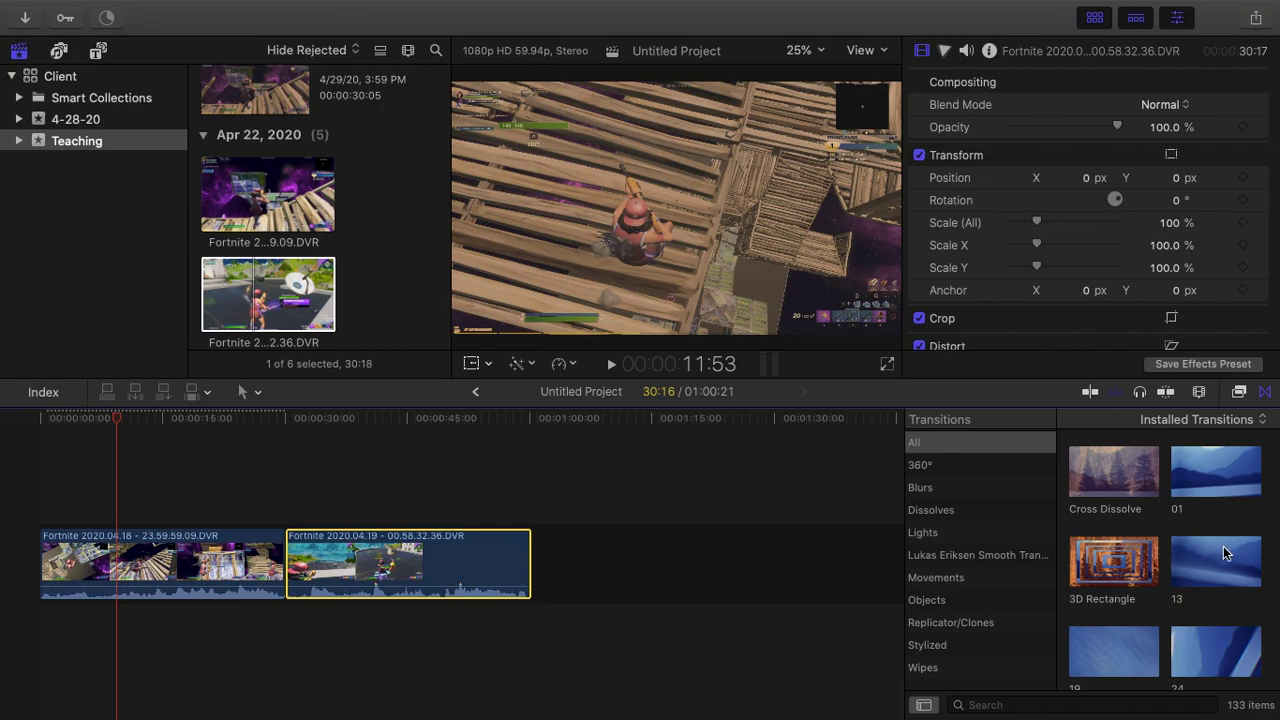
left_click(1201, 582)
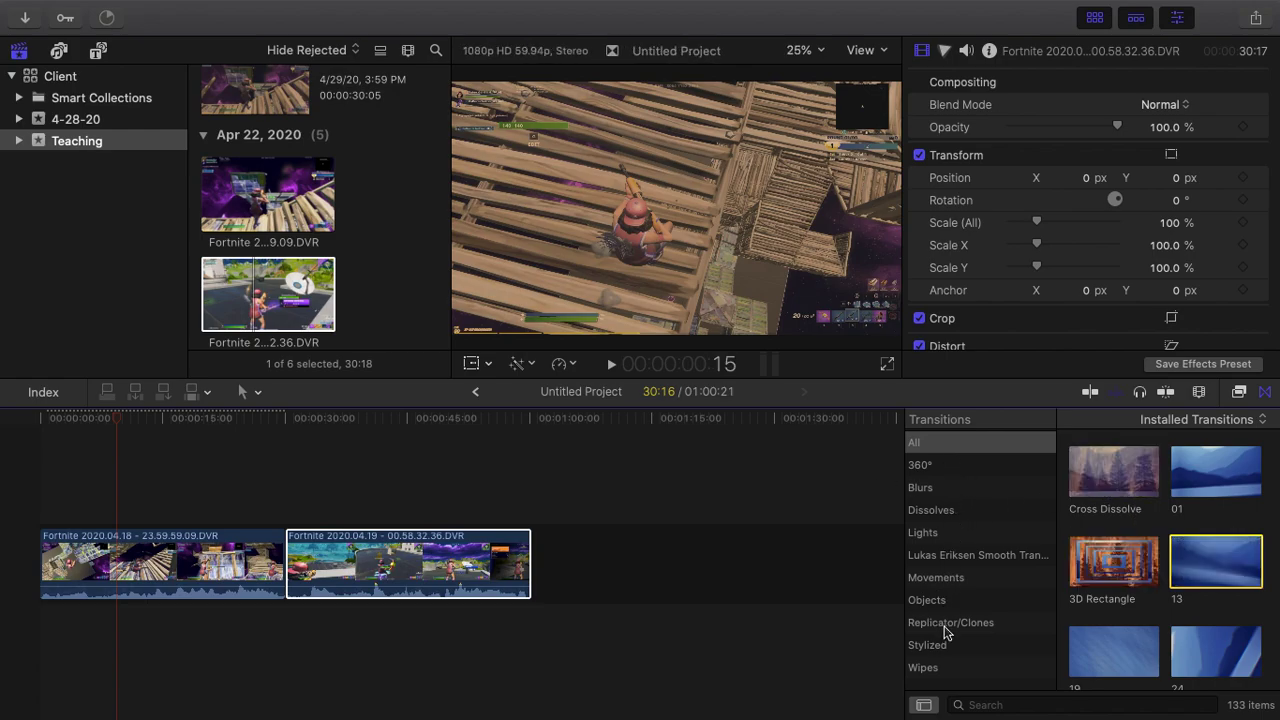
left_click_drag(1222, 568, 300, 540)
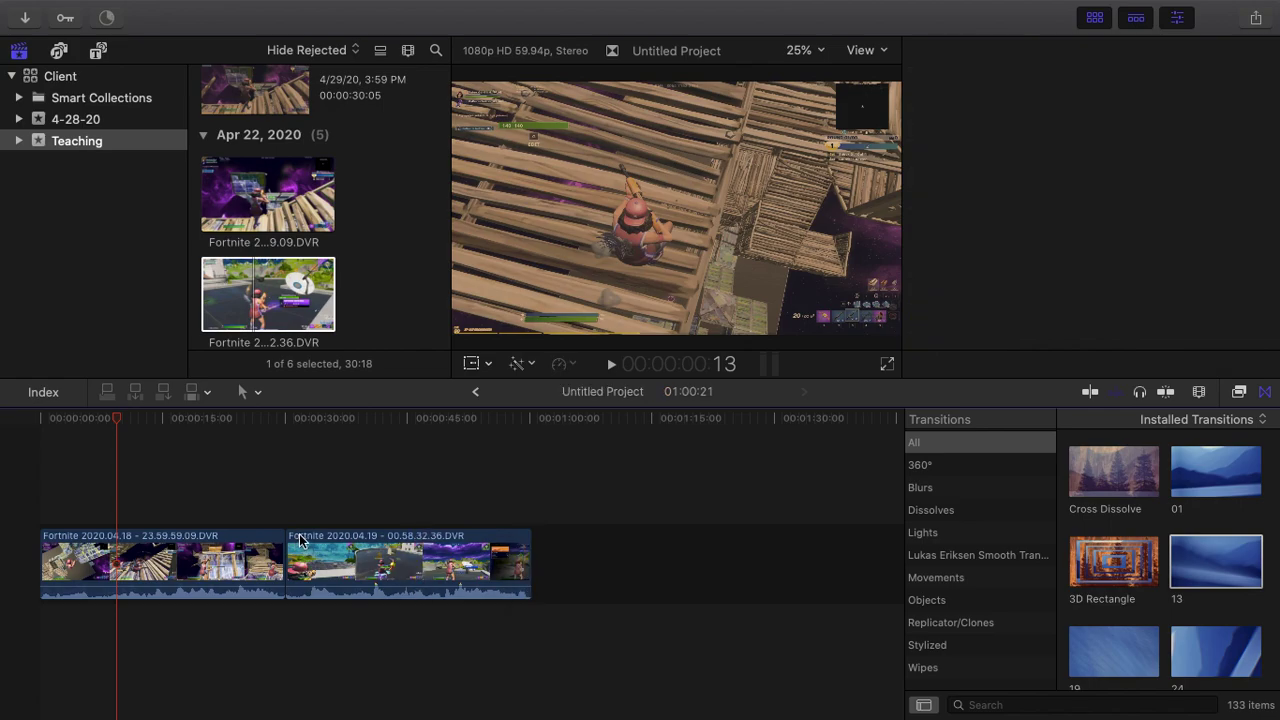
left_click(631, 274)
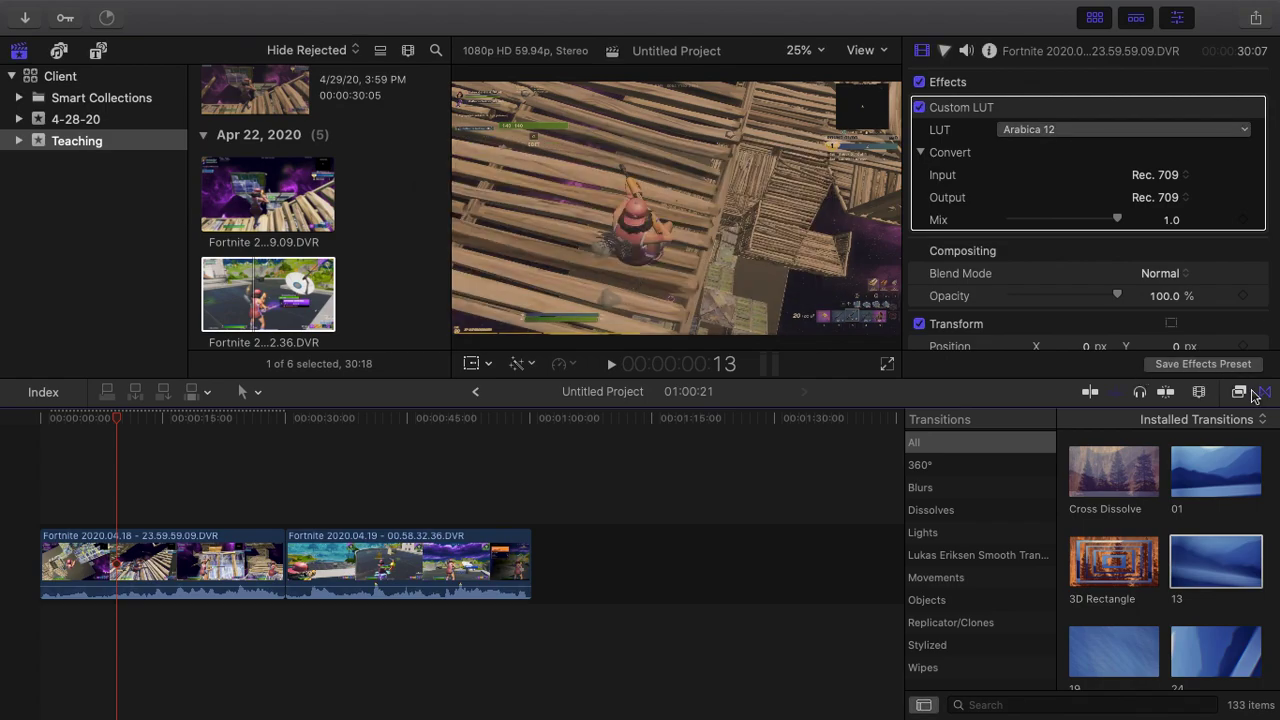